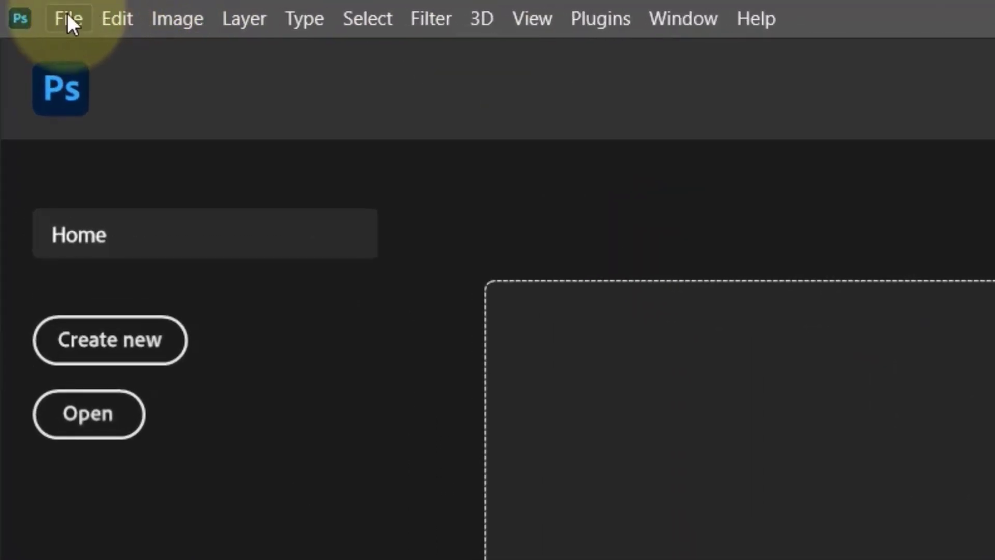
# Step: Open the portrait photo man.jpg through File > Open
pyautogui.click(67, 13)
pyautogui.click(99, 72)
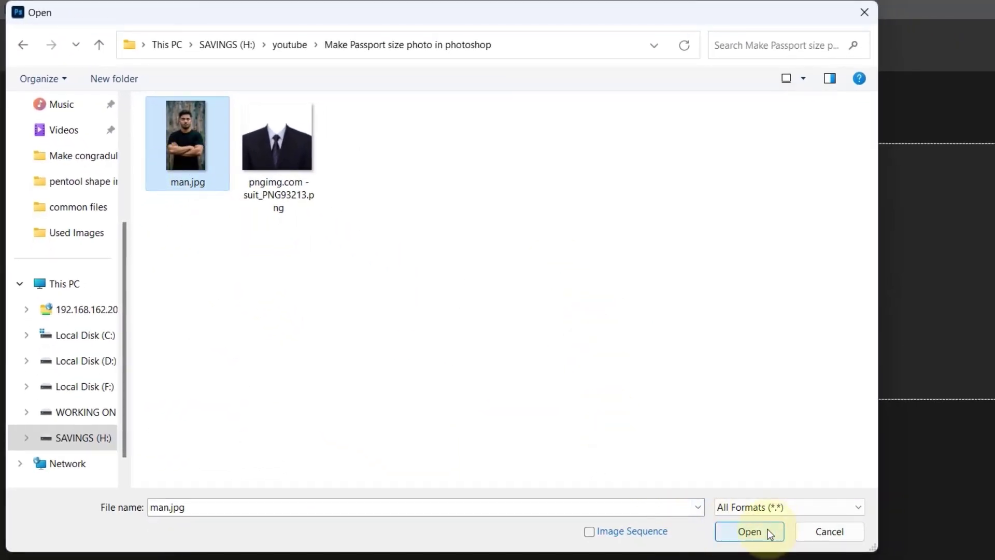
pyautogui.click(769, 534)
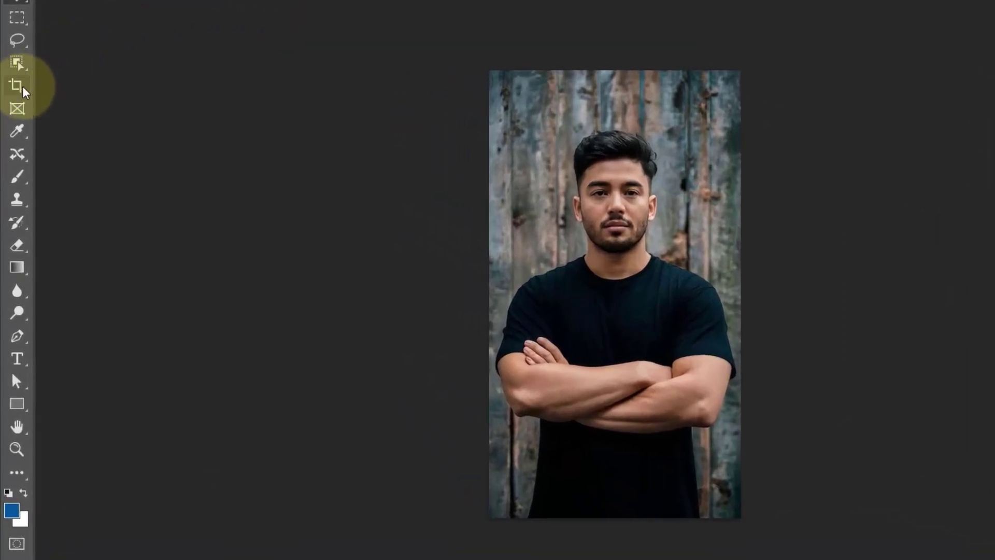
# Step: Crop man.jpg to a 360 x 318 px head-and-shoulders image
pyautogui.click(17, 85)
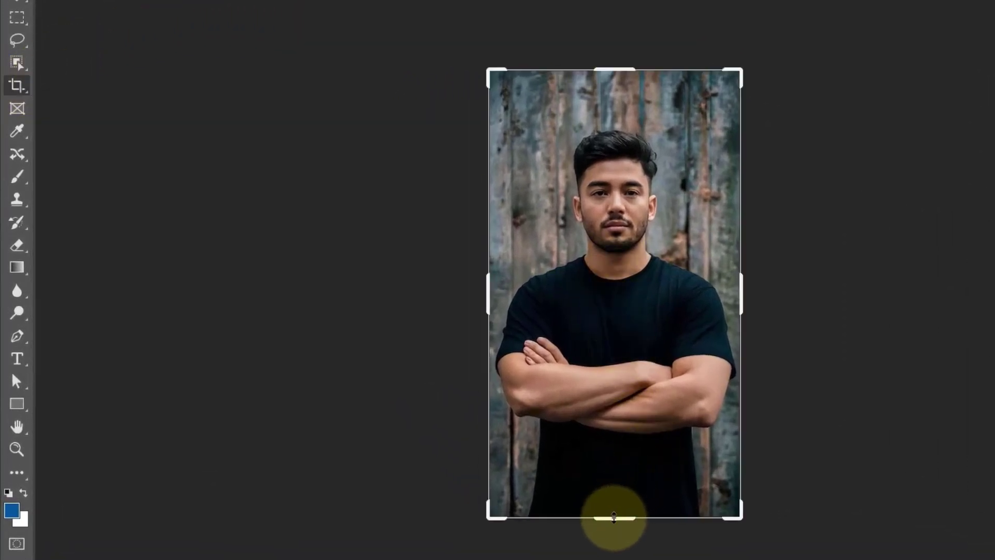
pyautogui.moveTo(613, 517); pyautogui.dragTo(623, 429)
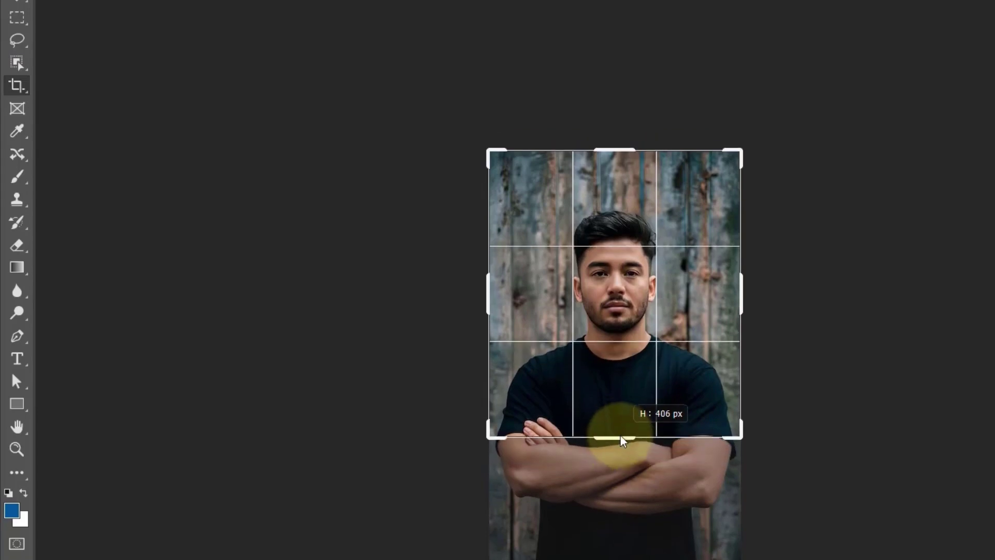
pyautogui.moveTo(614, 164); pyautogui.dragTo(604, 201)
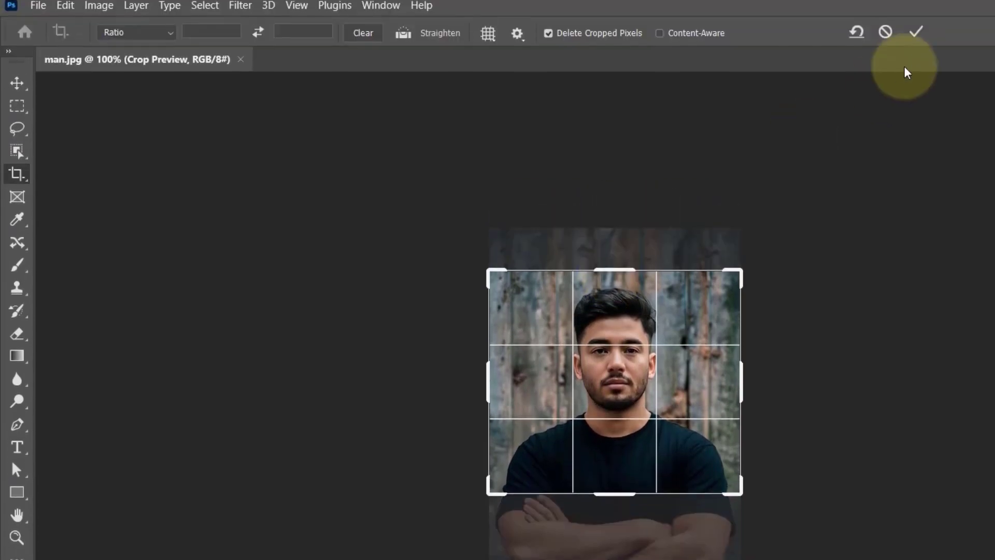
pyautogui.click(916, 41)
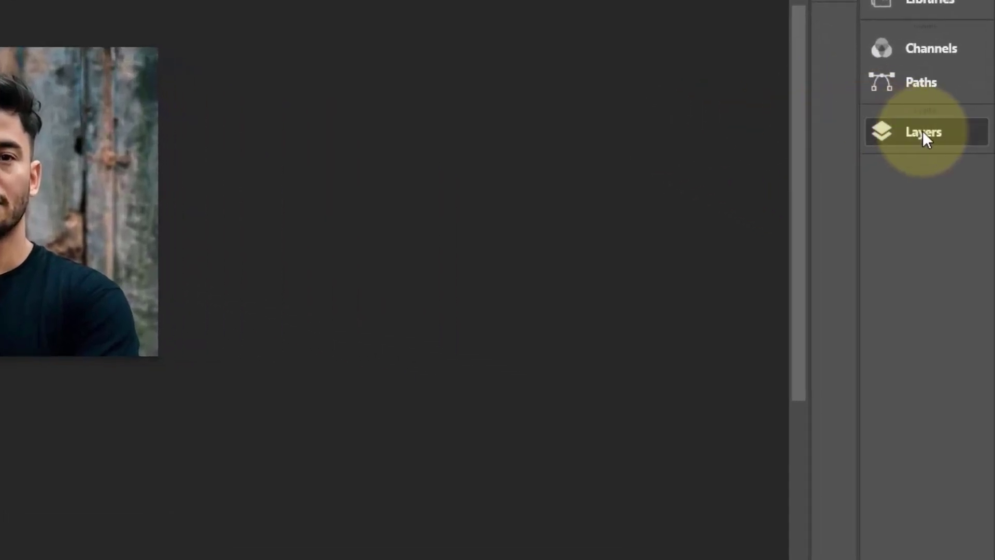
# Step: Unlock the Background layer into Layer 0 and bring up the selection tool variants
pyautogui.click(922, 132)
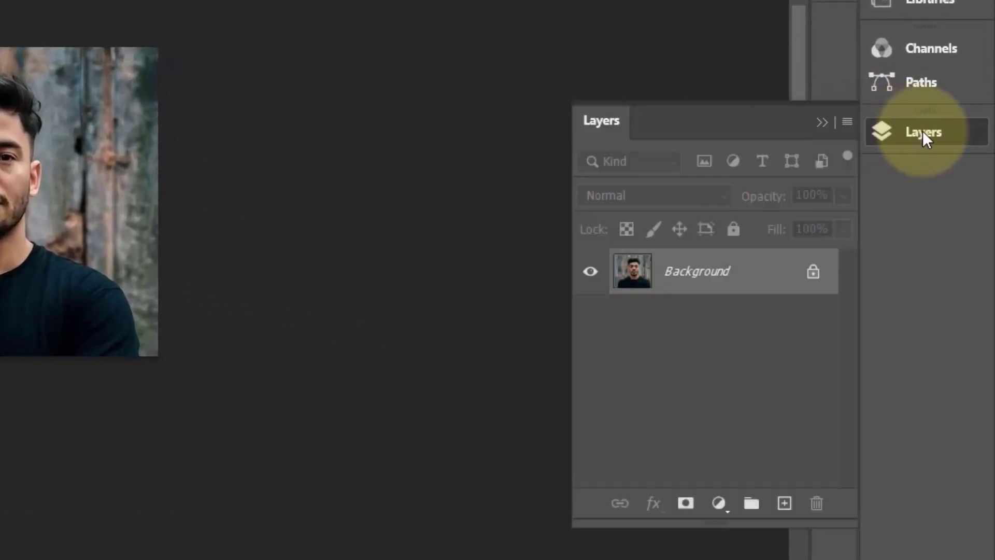
pyautogui.click(813, 280)
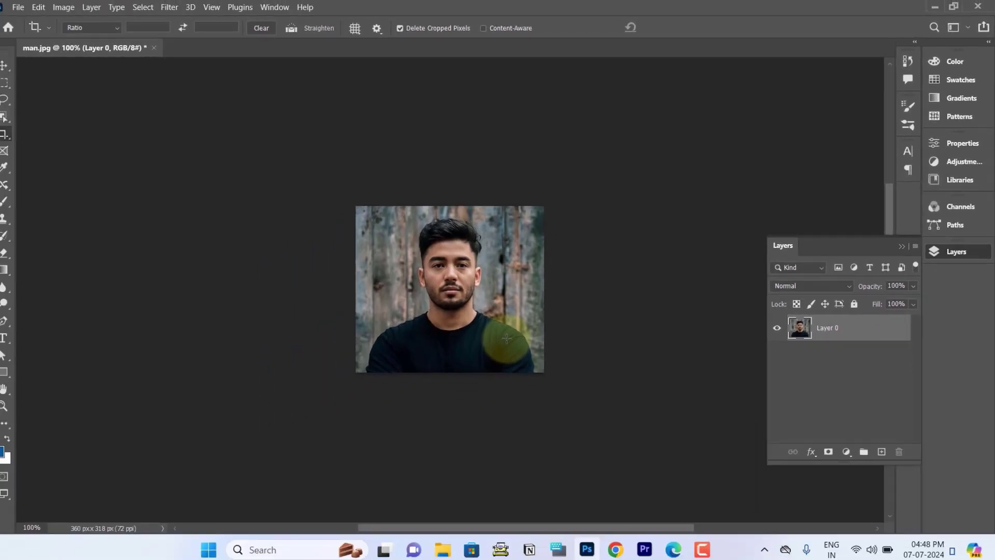
pyautogui.click(13, 116)
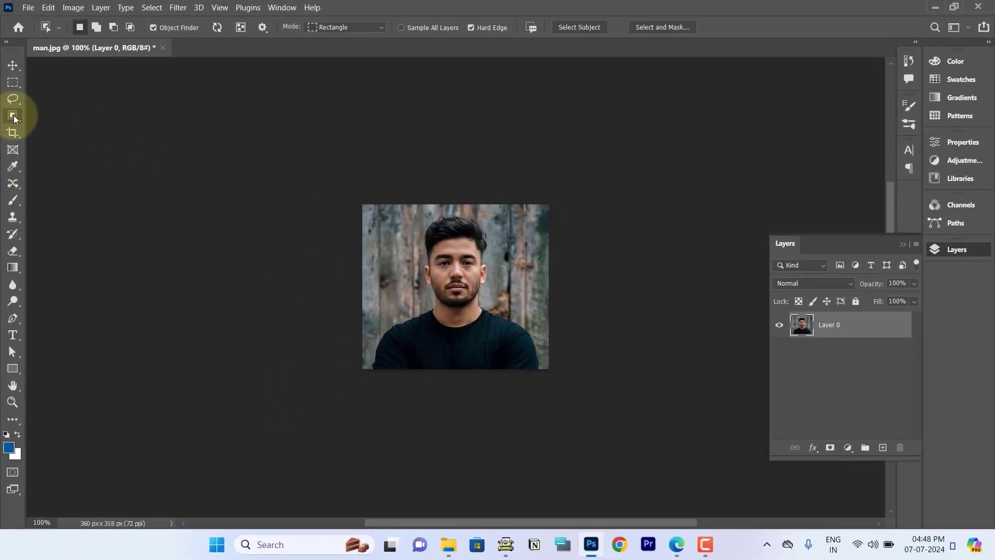
pyautogui.press('c')
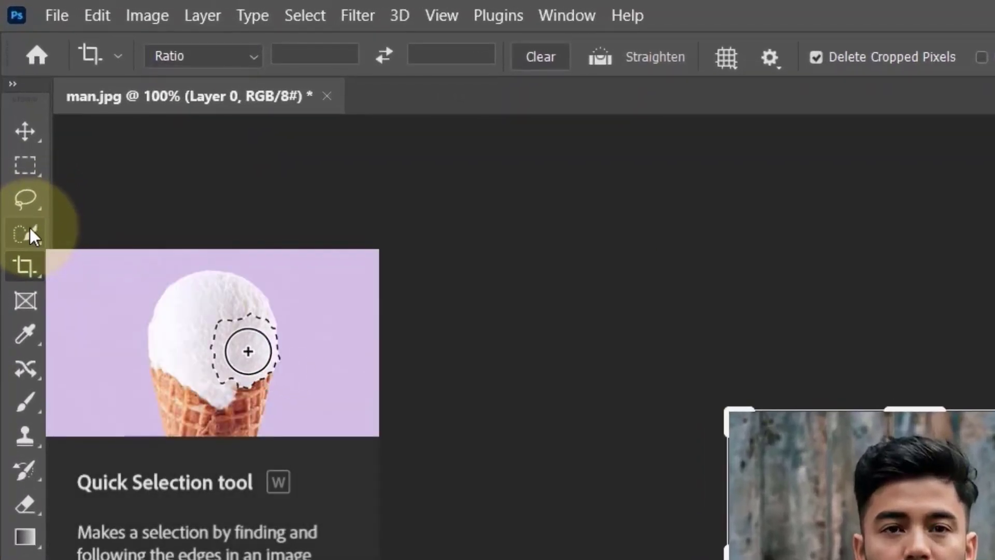
pyautogui.click(30, 229)
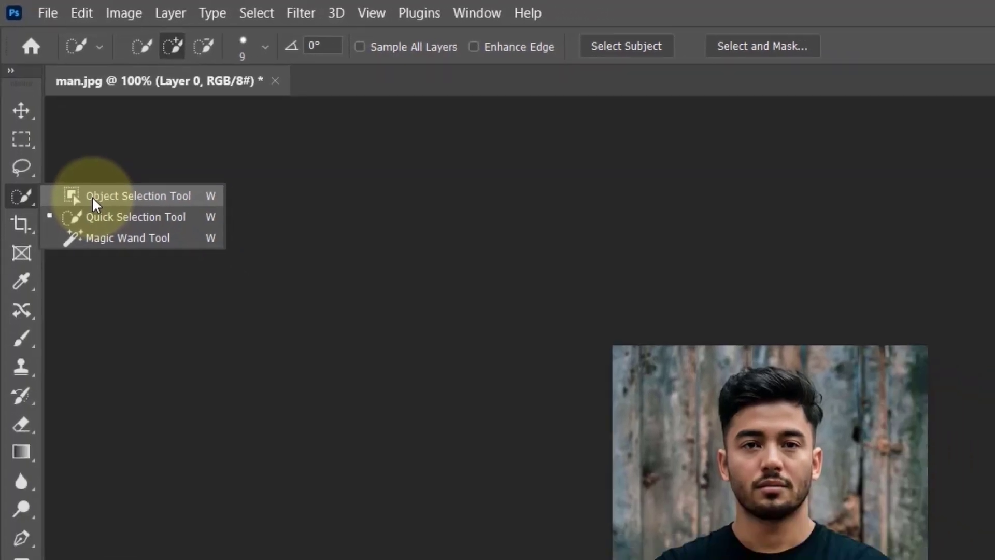
# Step: Select the man with Object Selection's Select Subject, then enter Select and Mask
pyautogui.click(110, 234)
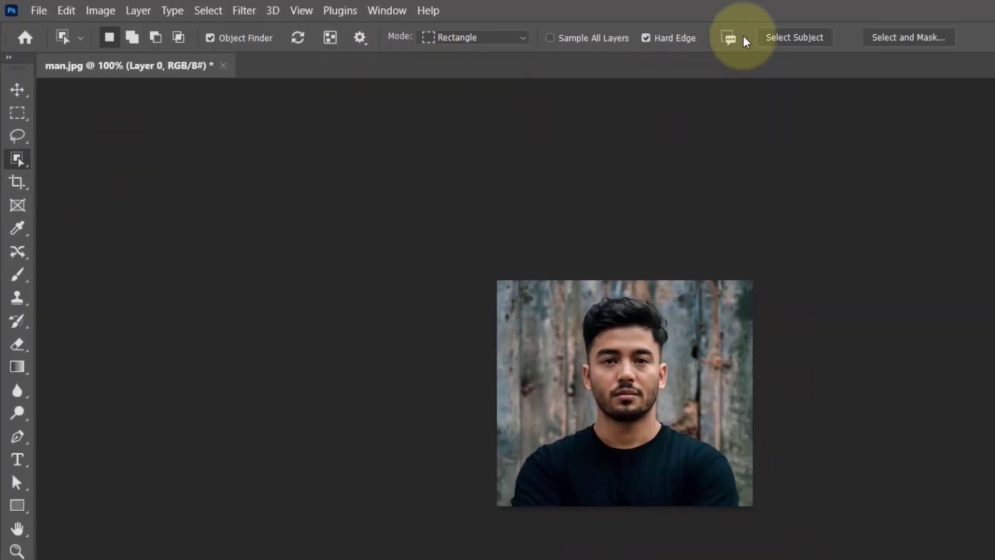
pyautogui.click(806, 41)
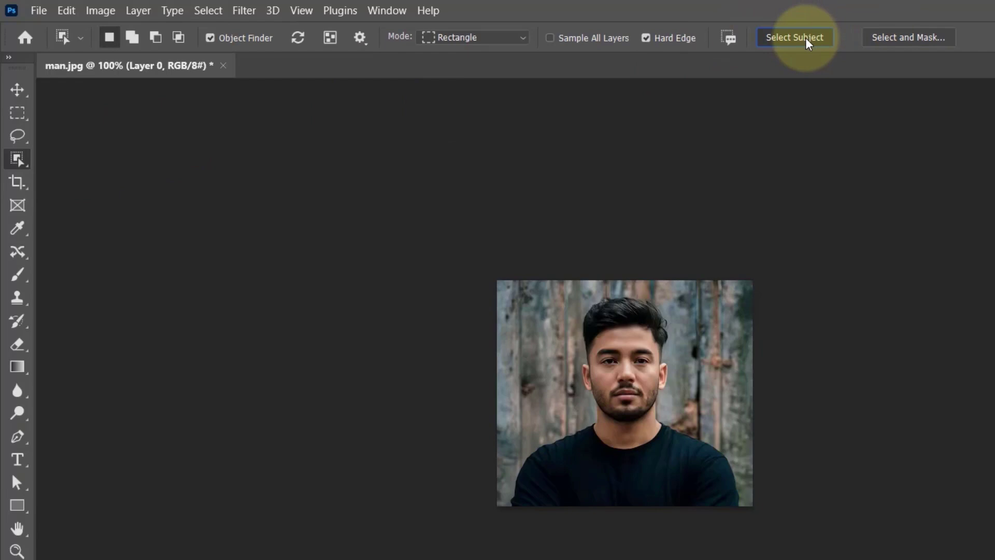
pyautogui.scroll(3, 751, 406)
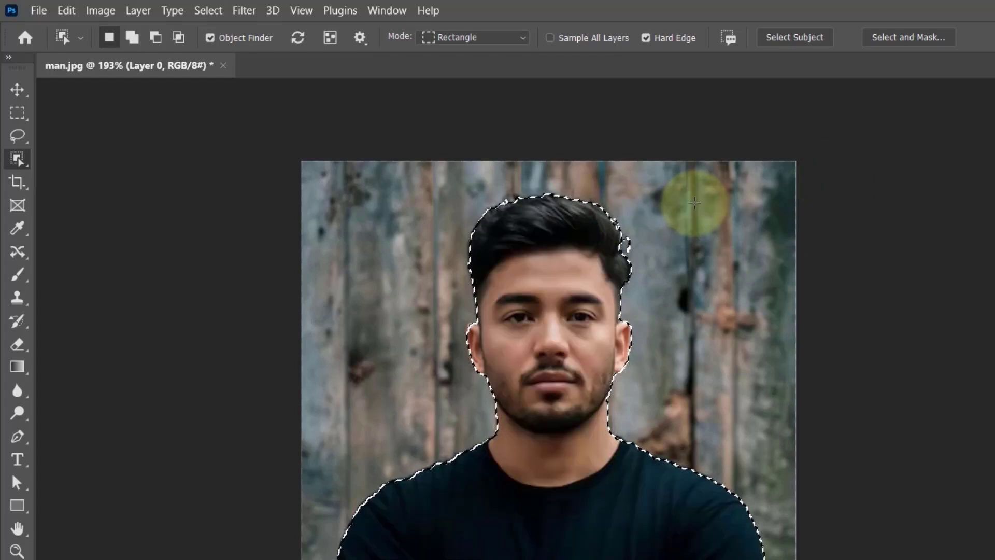
pyautogui.click(925, 38)
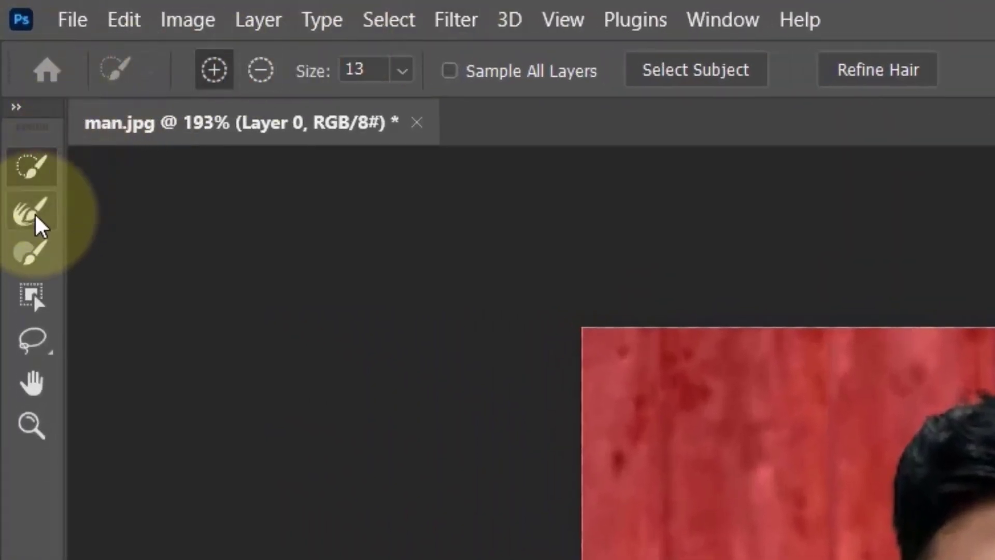
# Step: Refine the hair edge with the Refine Edge brush
pyautogui.click(29, 220)
pyautogui.moveTo(603, 150)
pyautogui.mouseDown()
pyautogui.moveTo(632, 161)
pyautogui.moveTo(648, 131)
pyautogui.moveTo(564, 106)
pyautogui.moveTo(666, 133)
pyautogui.moveTo(695, 172)
pyautogui.mouseUp()
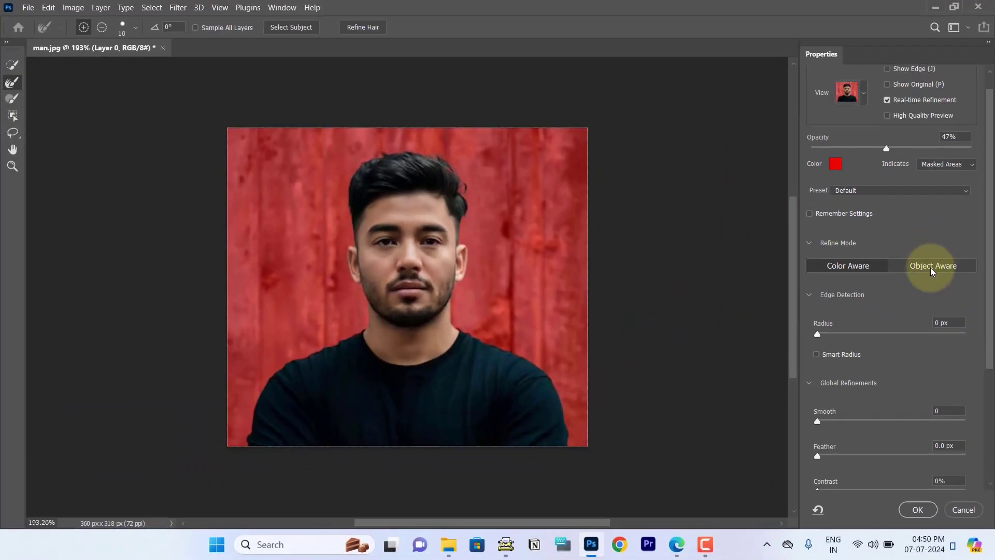
pyautogui.scroll(-5, 930, 267)
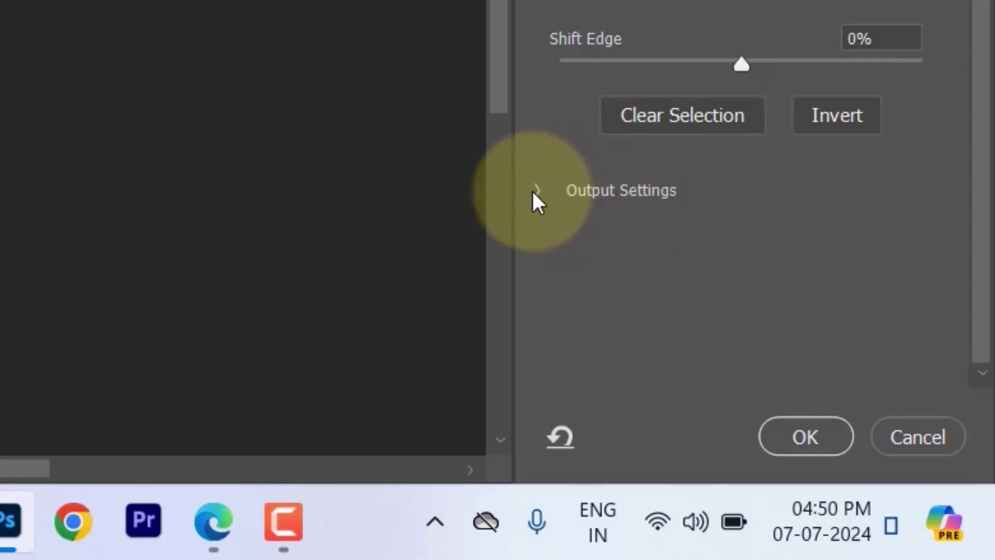
# Step: Turn on Decontaminate Colors and output to New Layer with Layer Mask
pyautogui.click(539, 199)
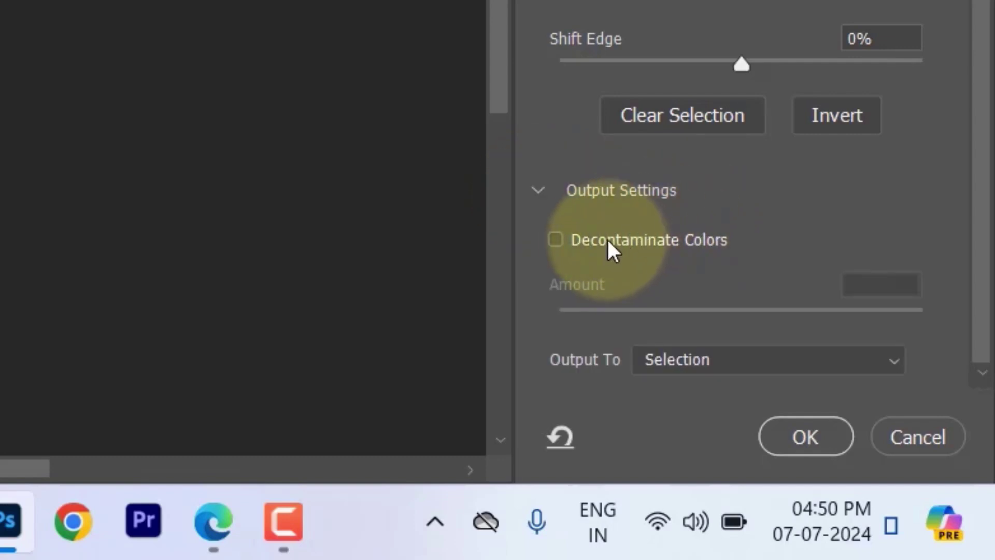
pyautogui.click(559, 238)
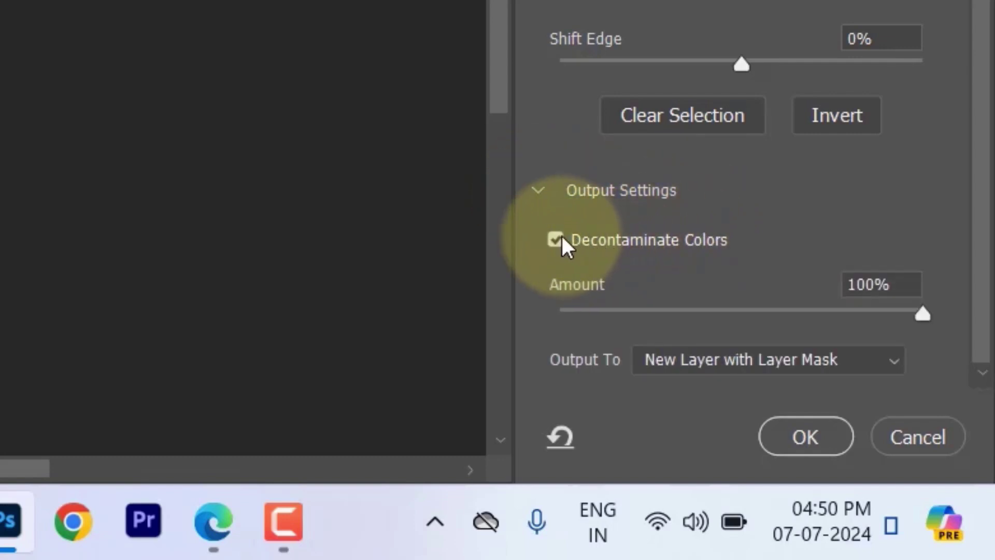
pyautogui.click(696, 366)
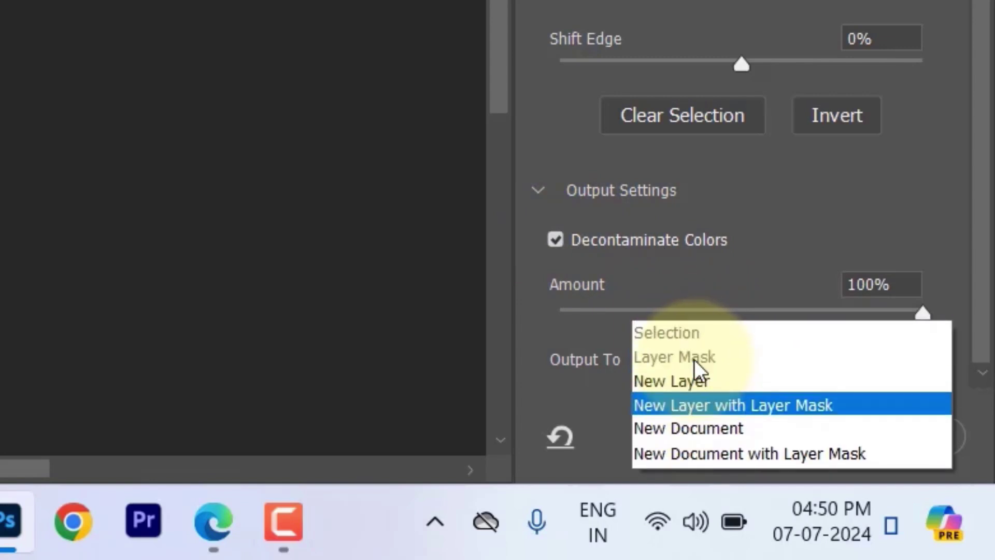
pyautogui.click(723, 405)
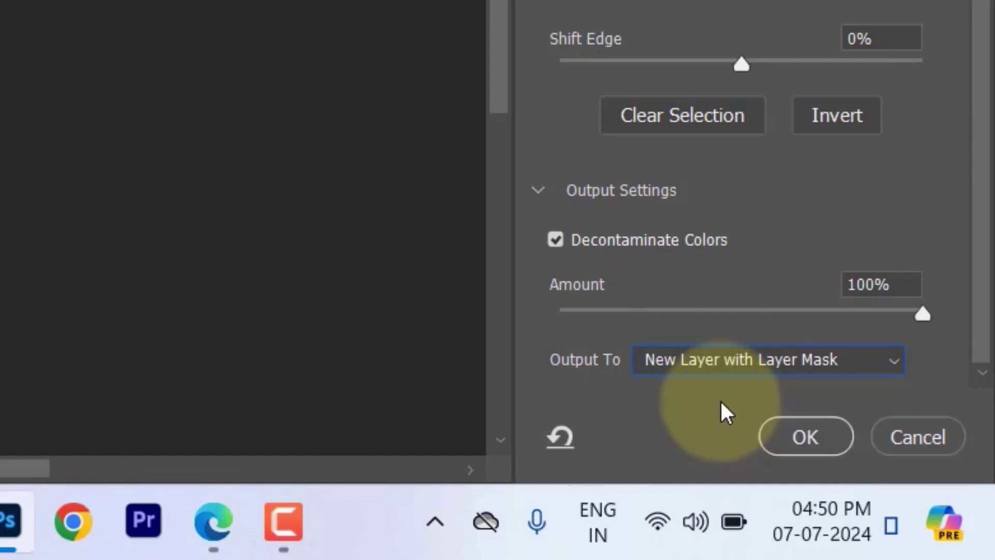
pyautogui.click(812, 438)
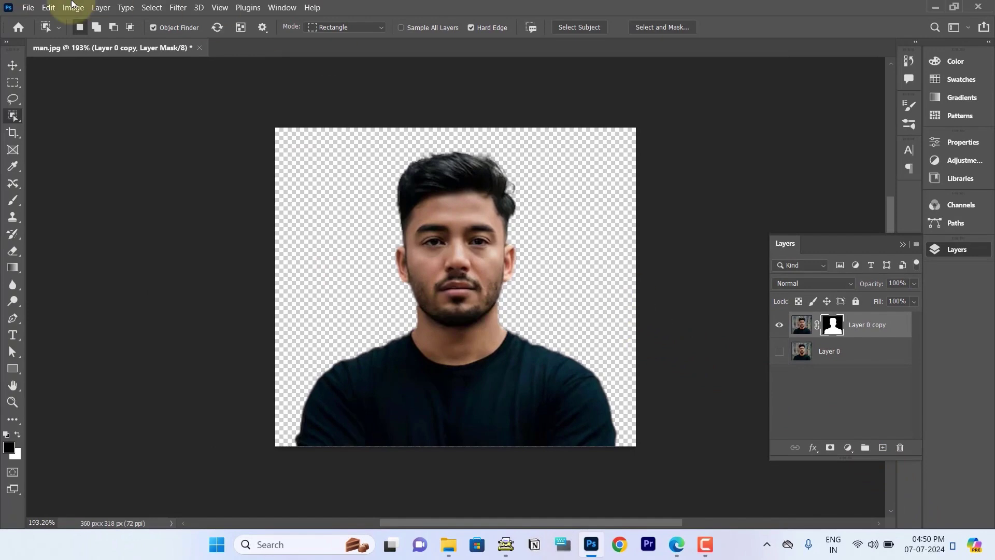
# Step: Switch to the Move tool
pyautogui.click(13, 66)
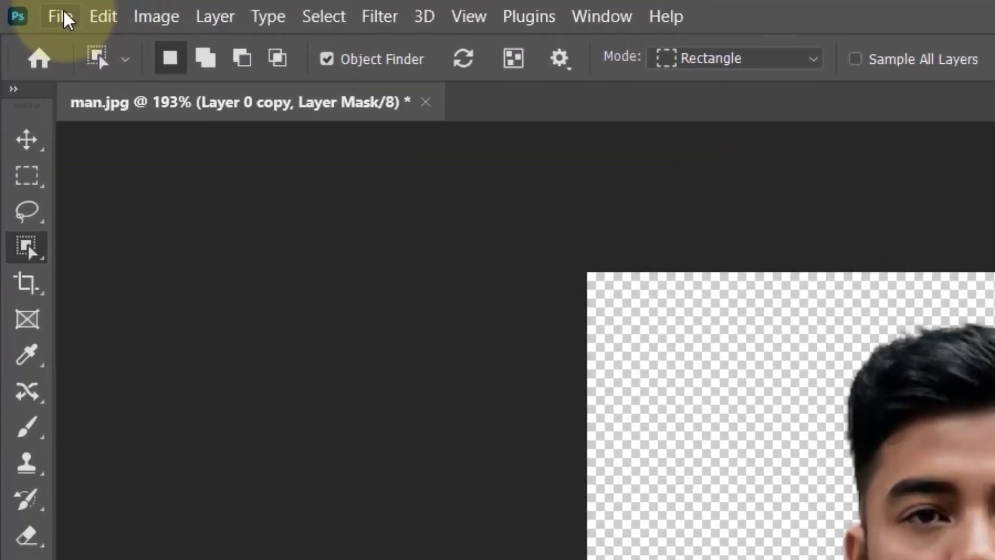
# Step: Create a new 1.5 x 2 inch, 300 ppi CMYK document
pyautogui.click(29, 8)
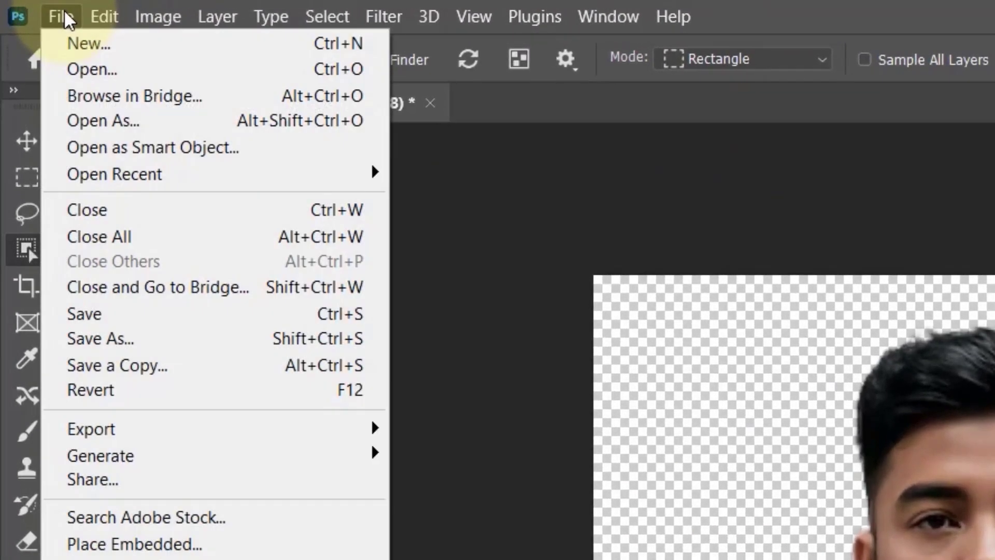
pyautogui.click(92, 40)
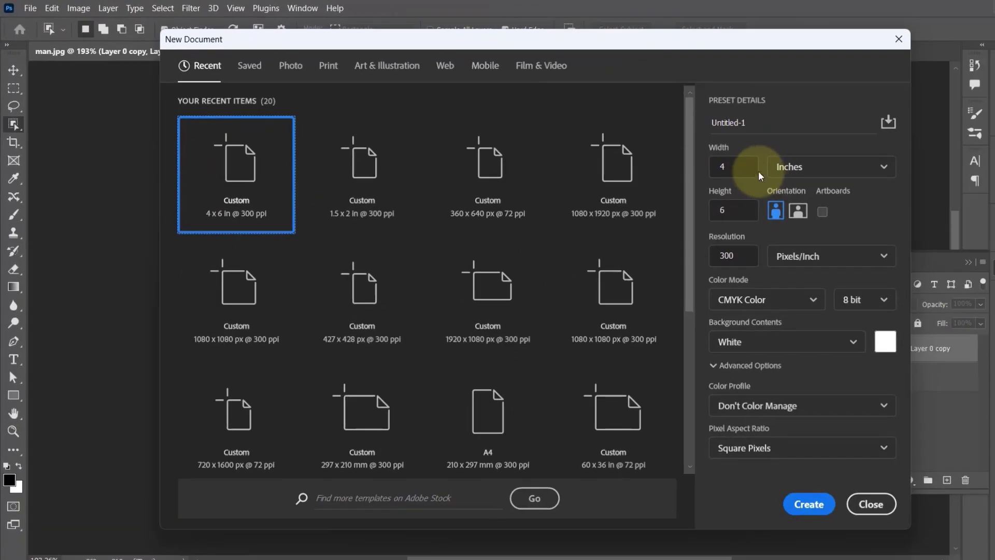
pyautogui.click(829, 166)
pyautogui.click(821, 212)
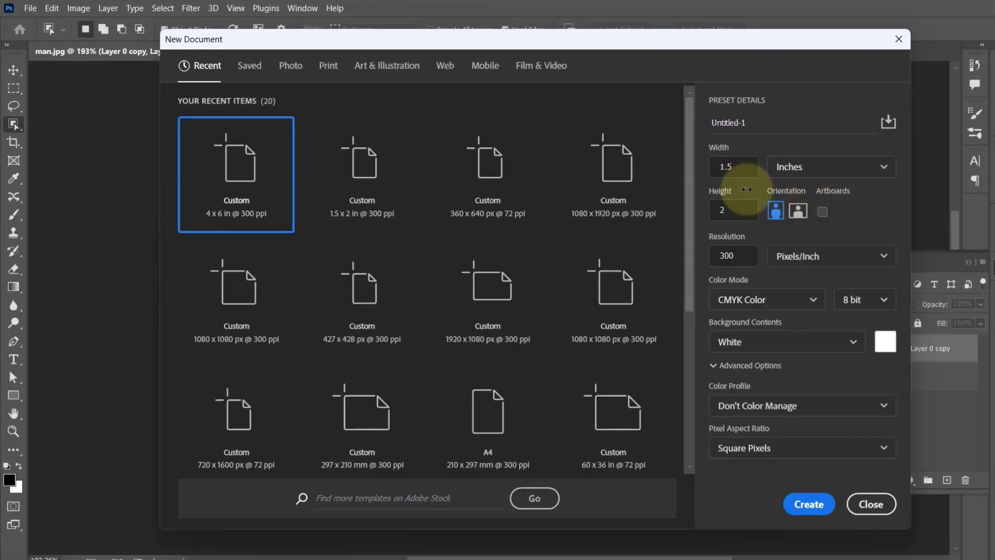
pyautogui.doubleClick(746, 166)
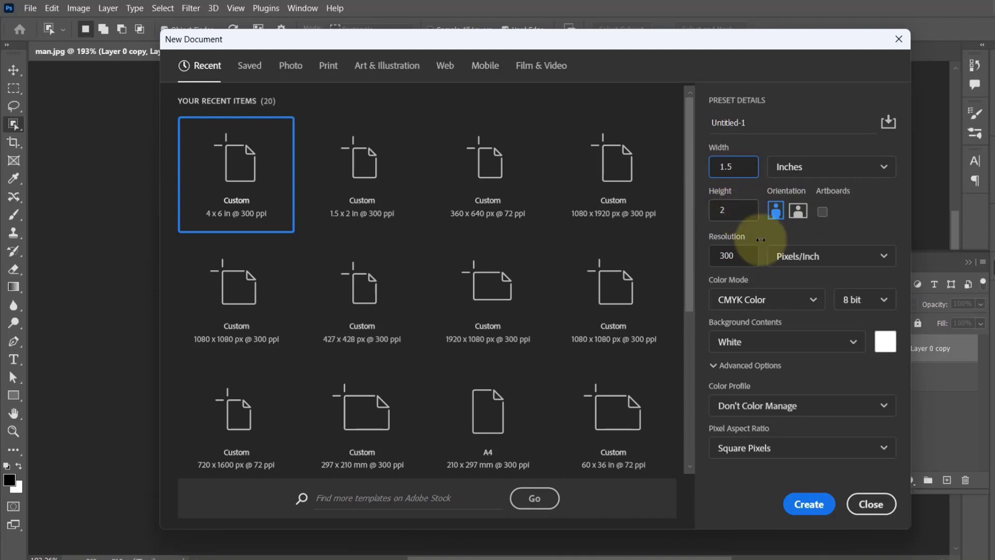
pyautogui.doubleClick(717, 255)
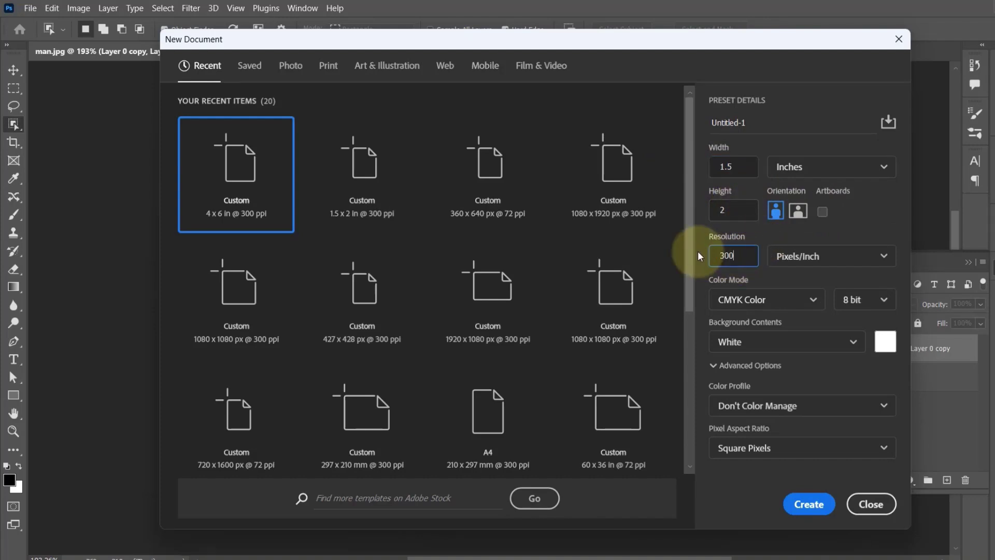
pyautogui.click(754, 301)
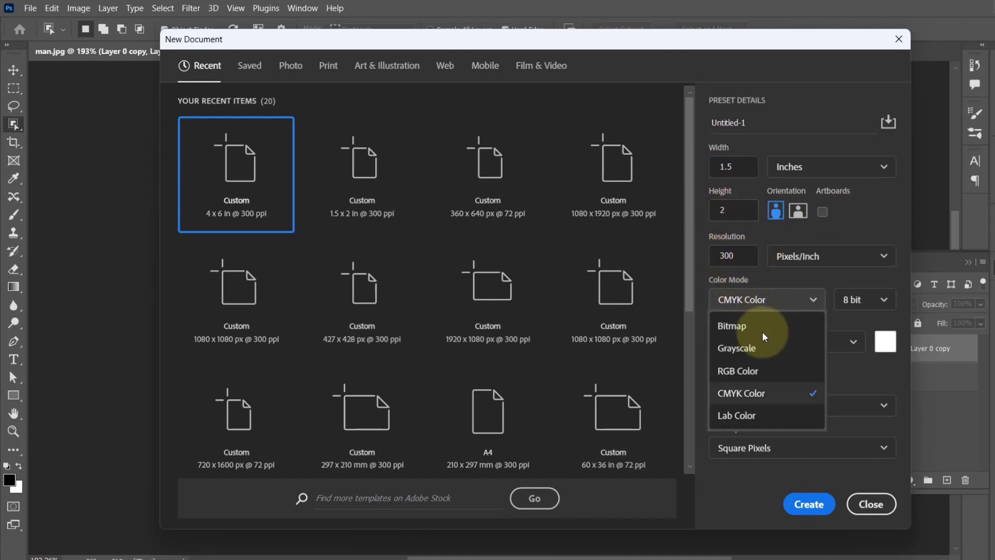
pyautogui.click(759, 393)
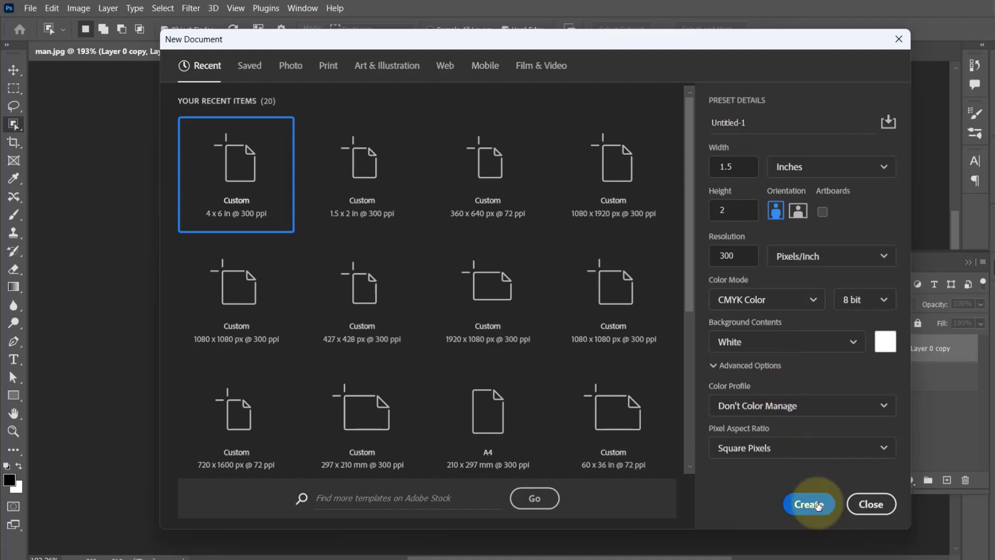
pyautogui.click(817, 505)
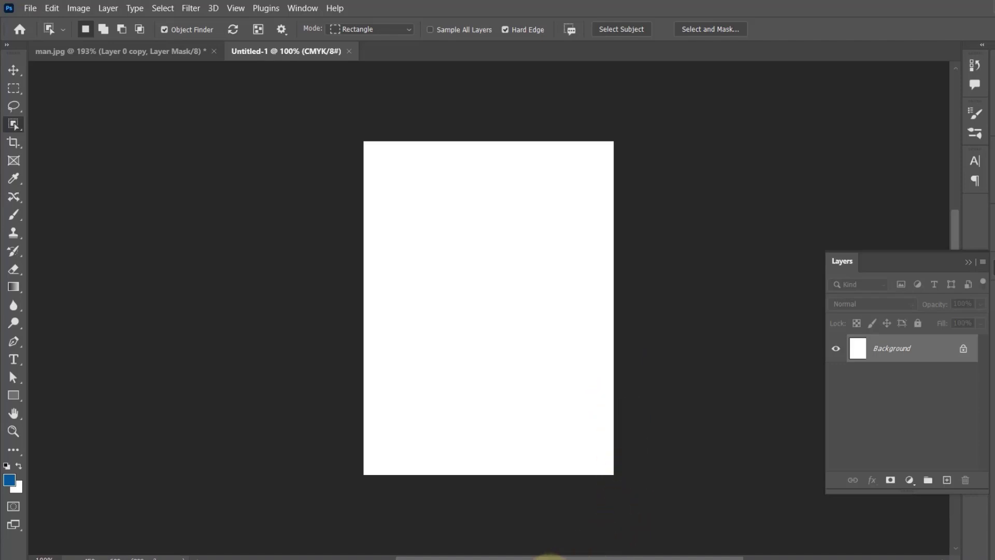
# Step: Set the foreground colour to #0090ff and fill the new canvas with it
pyautogui.moveTo(482, 231); pyautogui.dragTo(324, 231)
pyautogui.hotkey('ctrl', 'c')
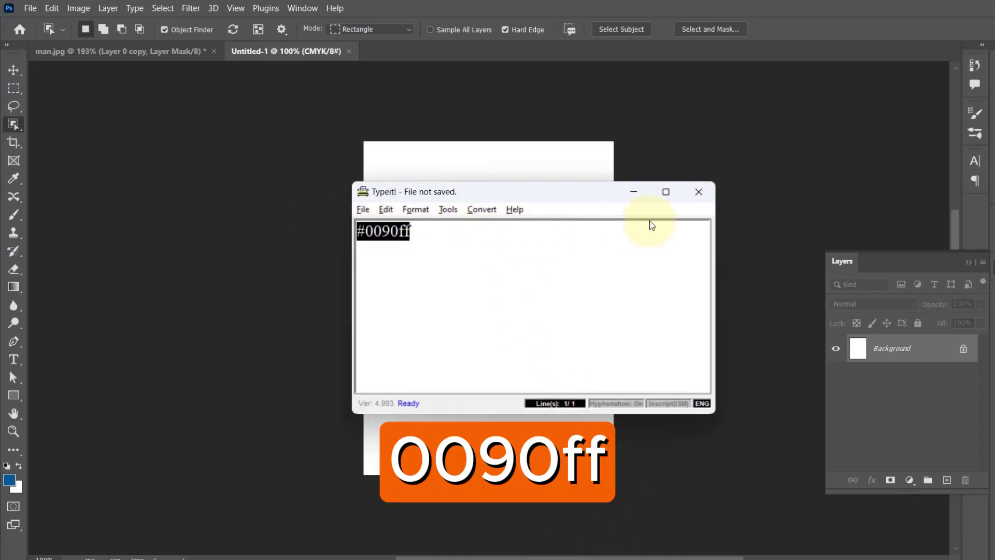
pyautogui.click(633, 191)
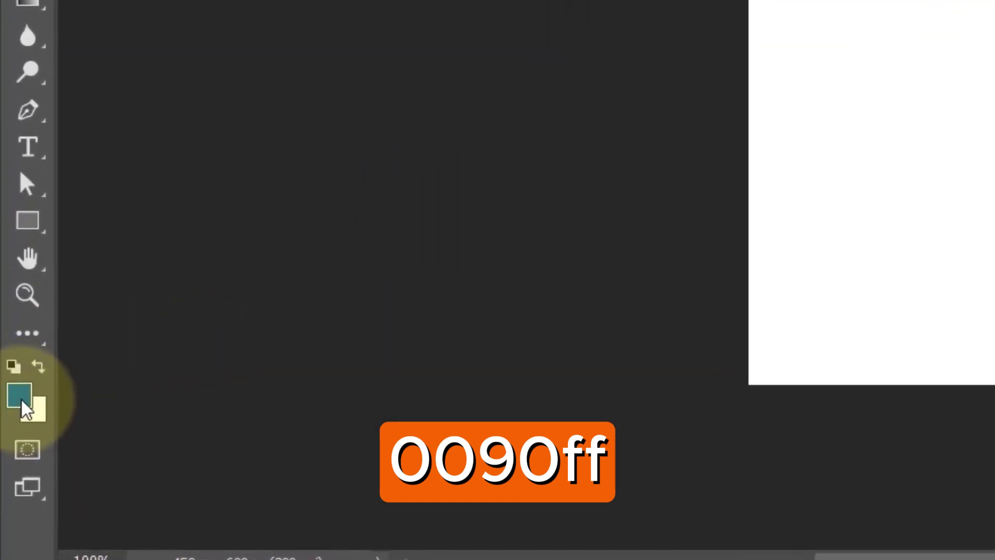
pyautogui.click(20, 395)
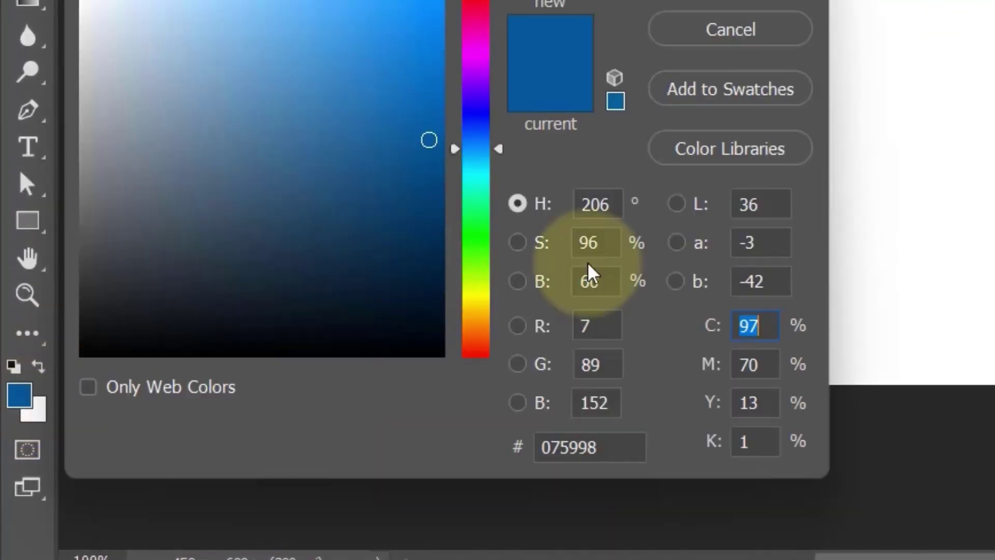
pyautogui.moveTo(604, 449); pyautogui.dragTo(528, 447)
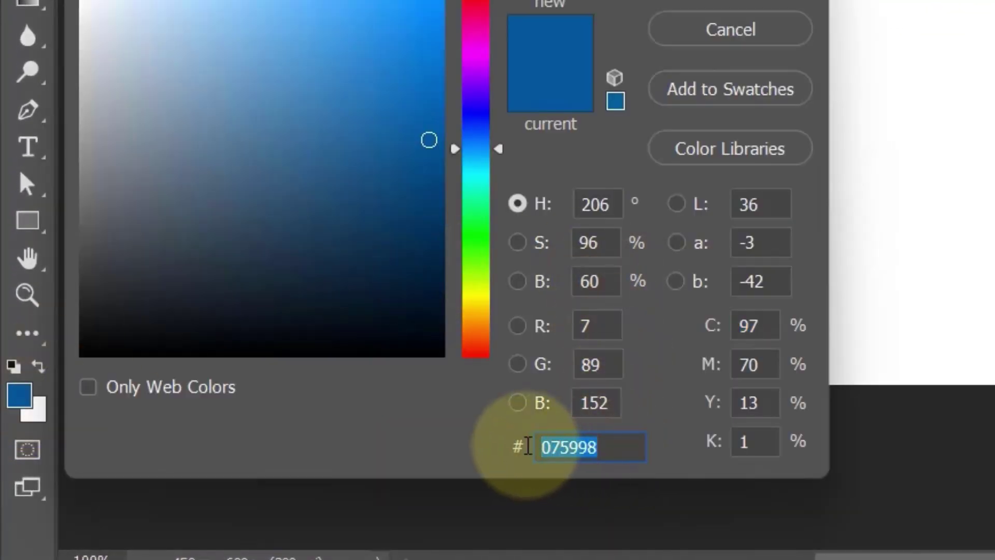
pyautogui.hotkey('ctrl', 'v')
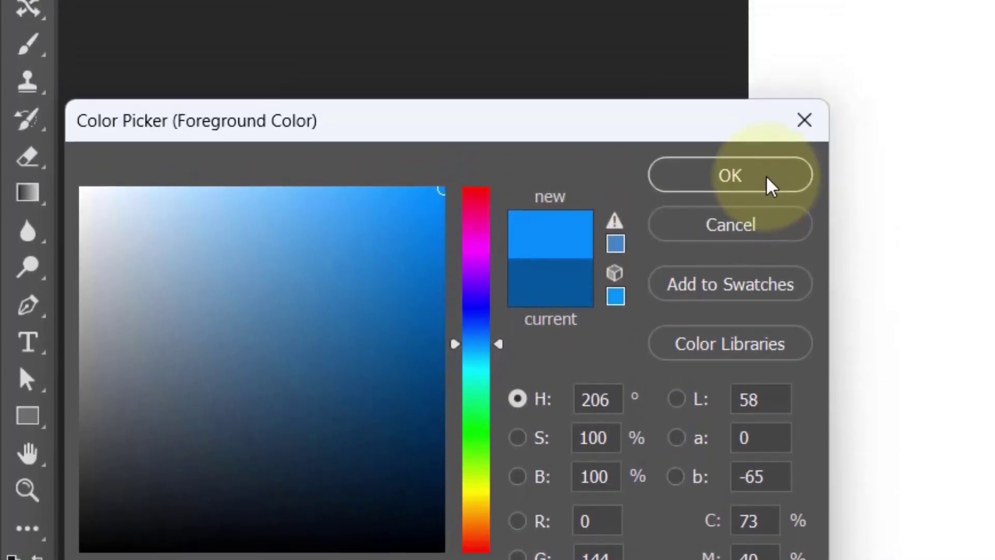
pyautogui.click(694, 206)
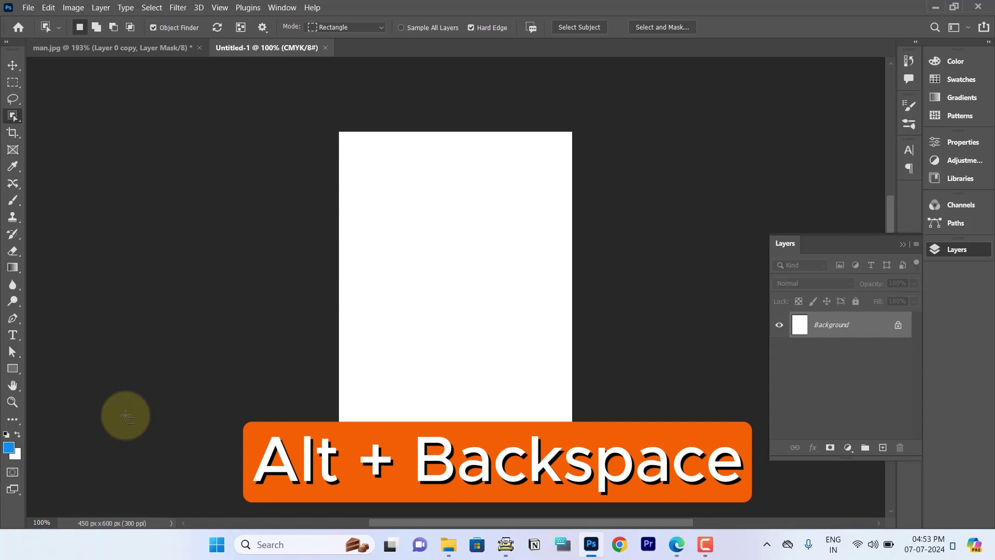
pyautogui.hotkey('alt', 'BackSpace')
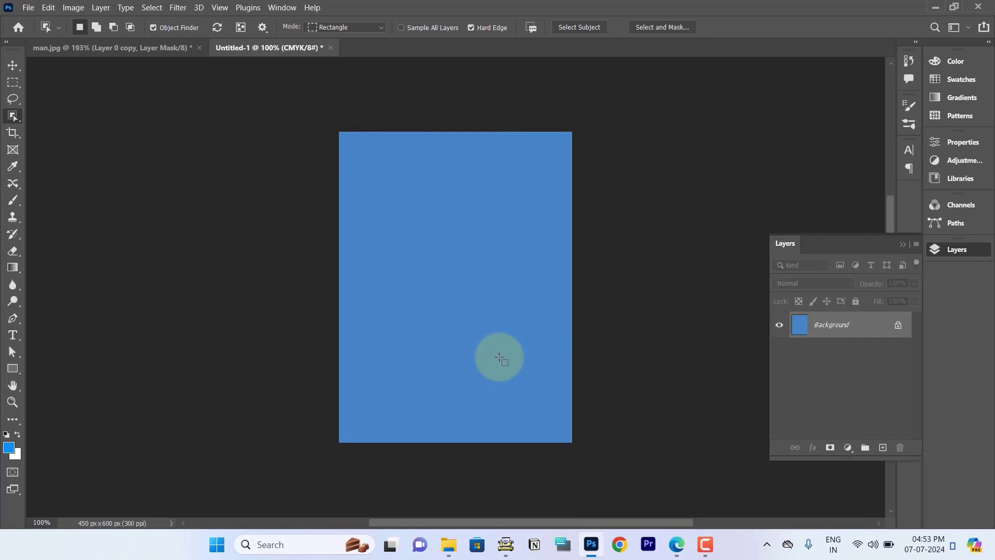
# Step: Drag the man's cut-out Layer 0 copy from man.jpg into the blue Untitled-1 document
pyautogui.click(162, 52)
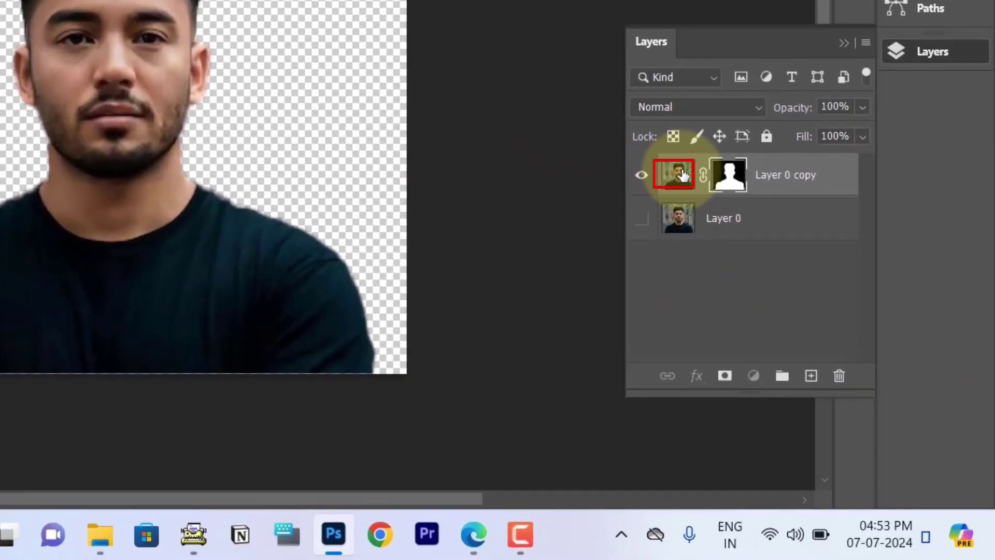
pyautogui.click(679, 175)
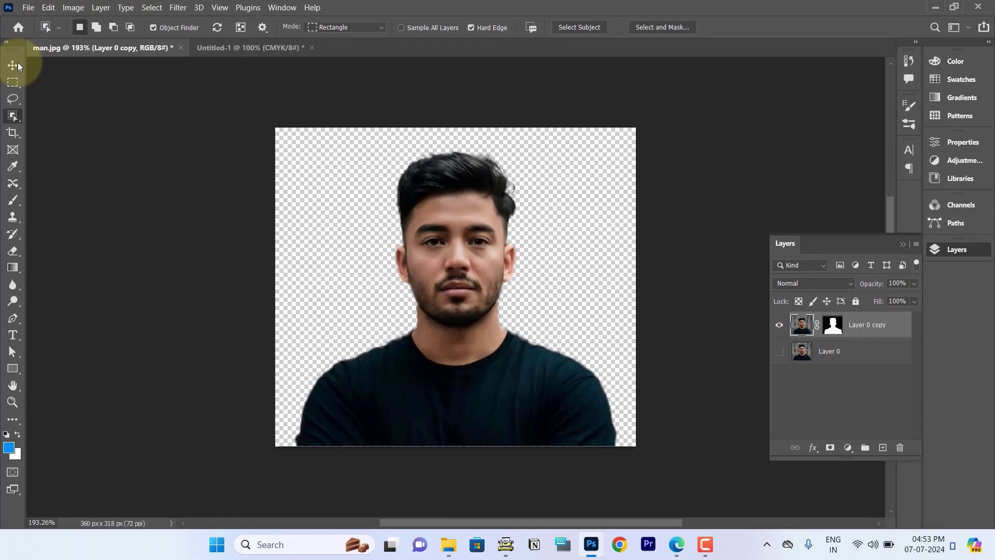
pyautogui.click(16, 63)
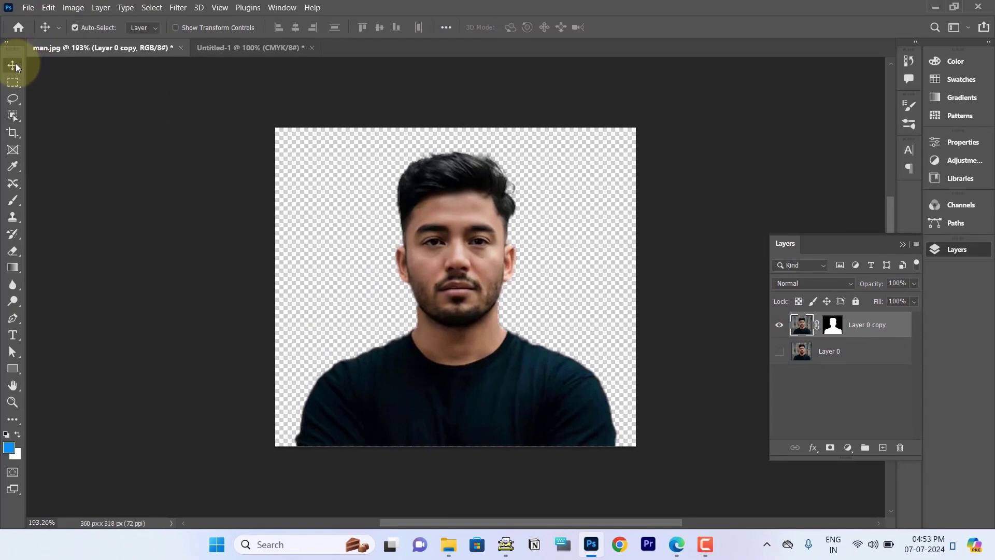
pyautogui.moveTo(469, 240); pyautogui.dragTo(369, 146)
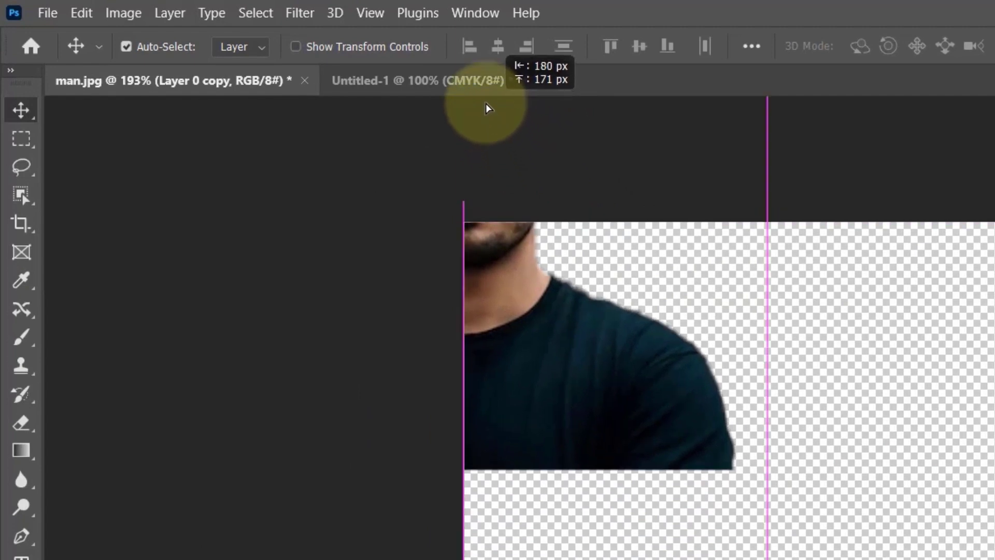
pyautogui.moveTo(541, 215); pyautogui.dragTo(416, 79)
pyautogui.moveTo(478, 91)
pyautogui.mouseDown()
pyautogui.moveTo(451, 220)
pyautogui.moveTo(483, 268)
pyautogui.moveTo(531, 405)
pyautogui.mouseUp()
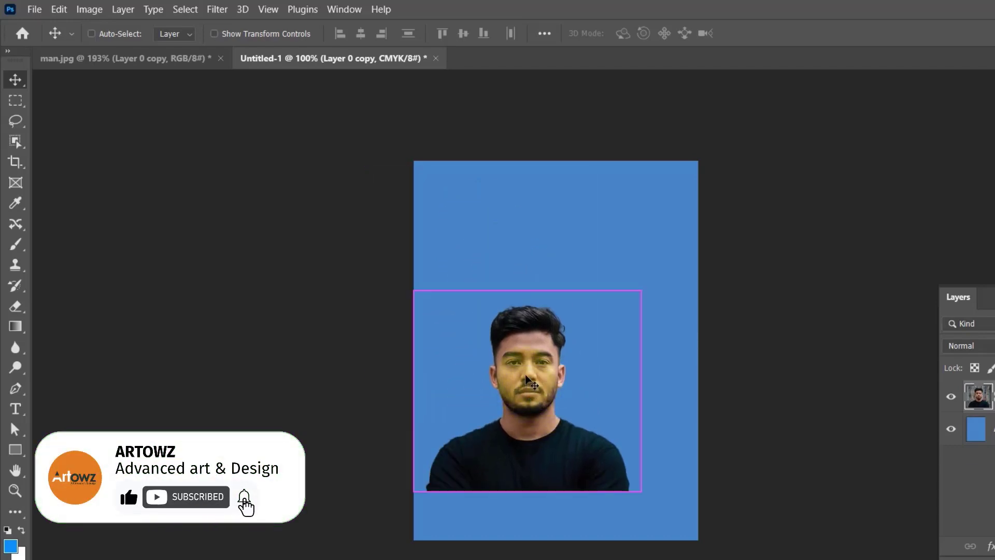
# Step: Scale the placed man up to about 190% and centre his face on the canvas
pyautogui.hotkey('ctrl', 't')
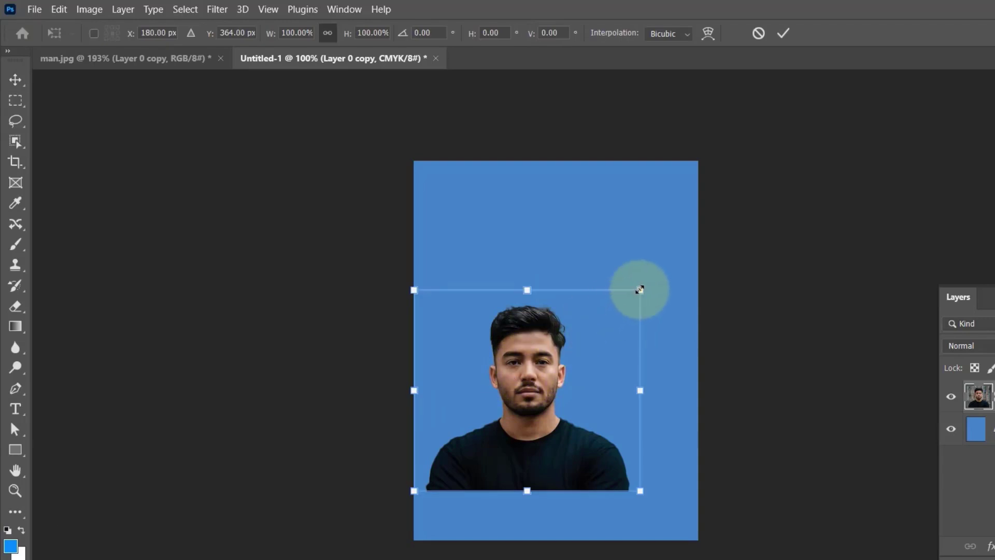
pyautogui.moveTo(640, 289); pyautogui.dragTo(784, 164)
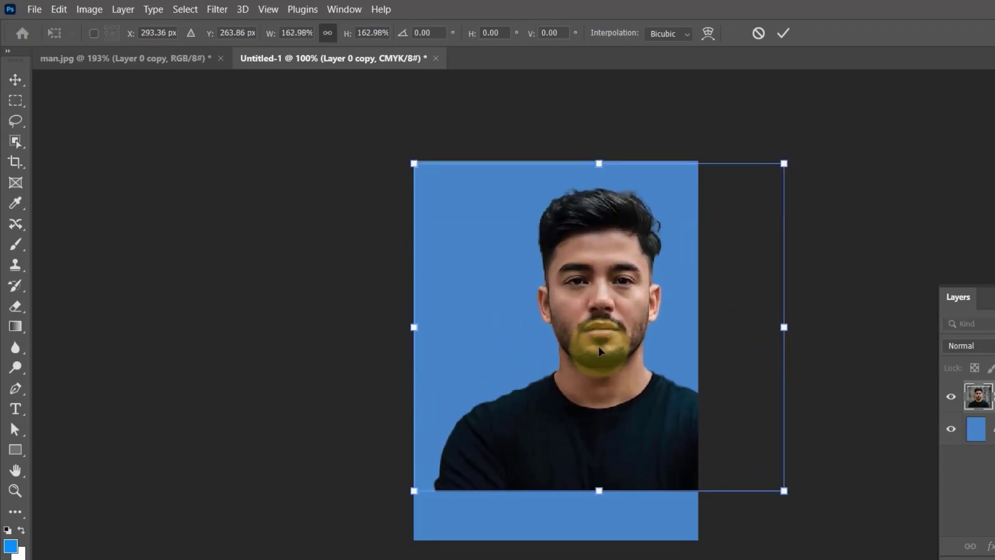
pyautogui.moveTo(415, 489); pyautogui.dragTo(373, 526)
pyautogui.moveTo(568, 371); pyautogui.dragTo(544, 386)
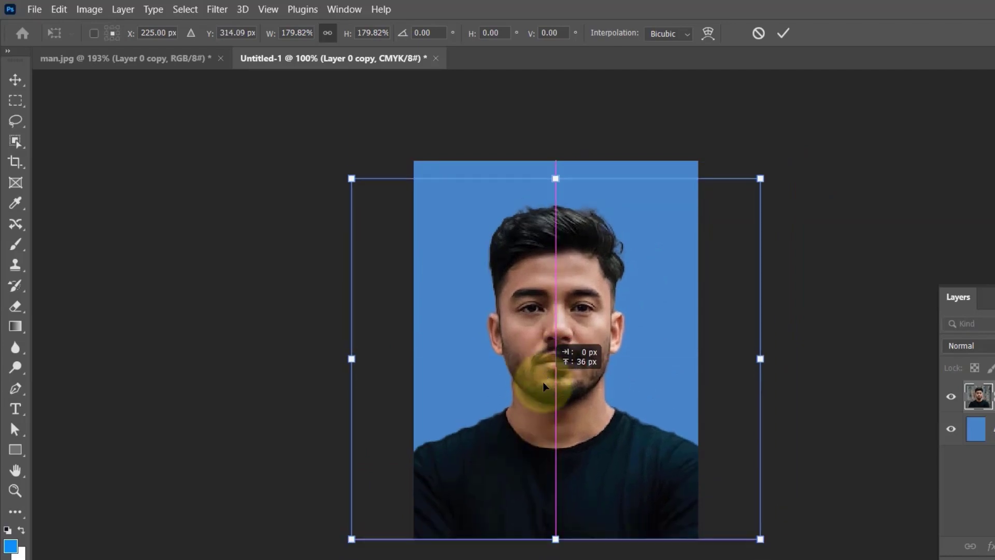
pyautogui.moveTo(351, 539); pyautogui.dragTo(338, 550)
pyautogui.moveTo(521, 459); pyautogui.dragTo(535, 446)
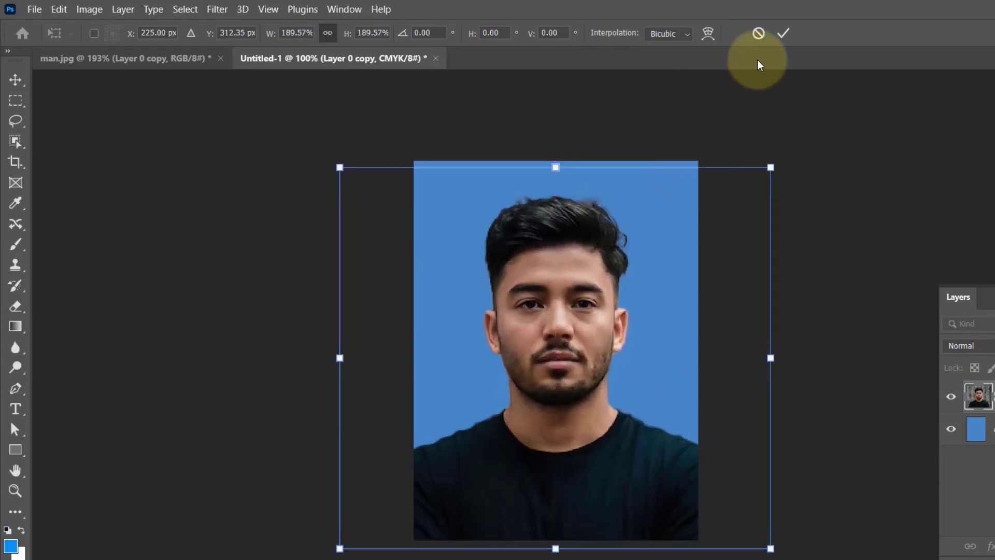
pyautogui.click(783, 35)
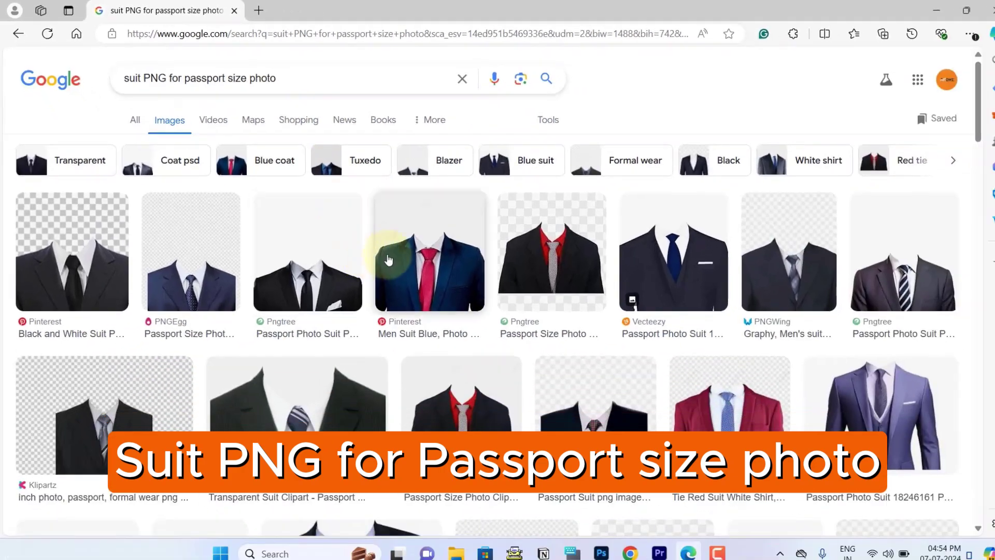
pyautogui.scroll(-3, 391, 260)
pyautogui.scroll(-3, 391, 259)
pyautogui.scroll(-3, 391, 251)
pyautogui.scroll(5, 392, 249)
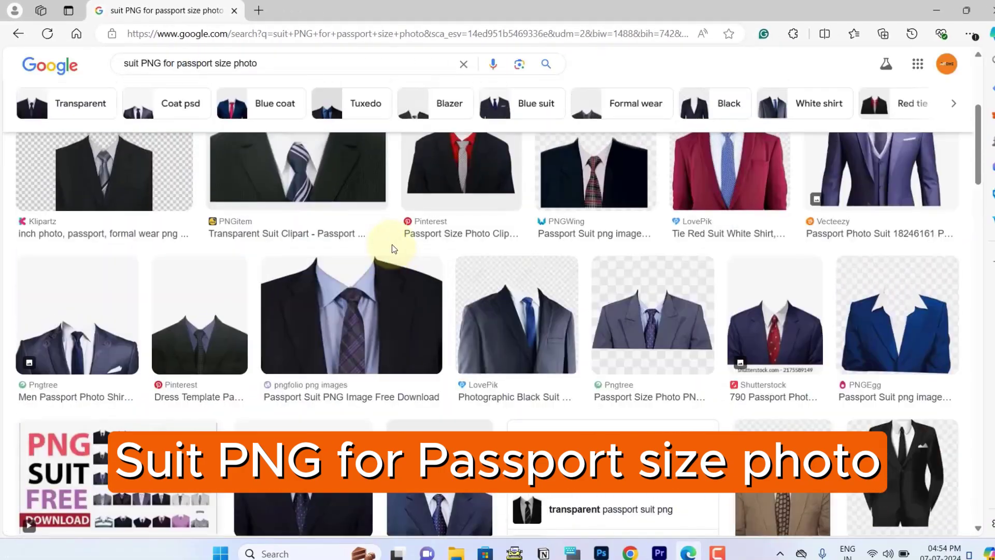
pyautogui.scroll(4, 391, 249)
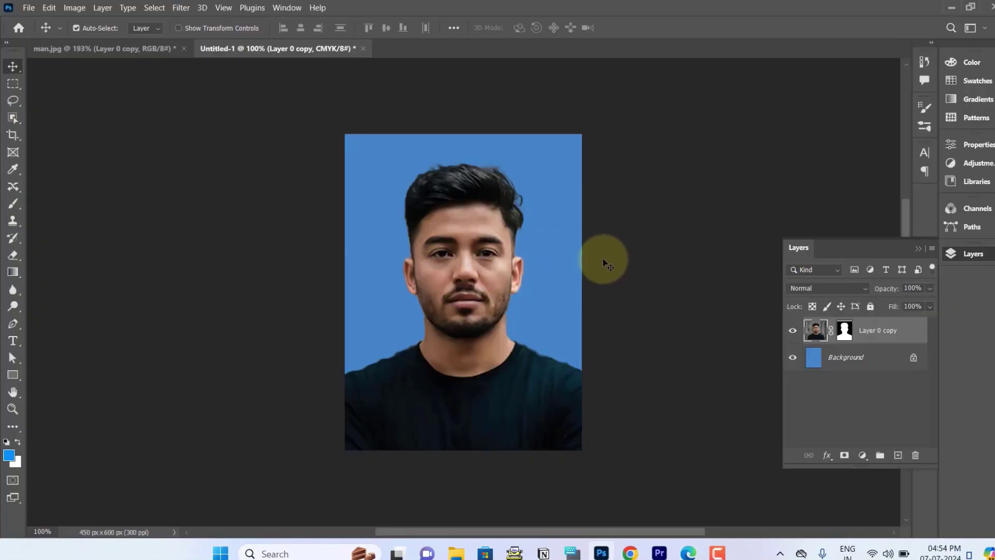
# Step: Open the downloaded suit PNG as its own document
pyautogui.click(28, 8)
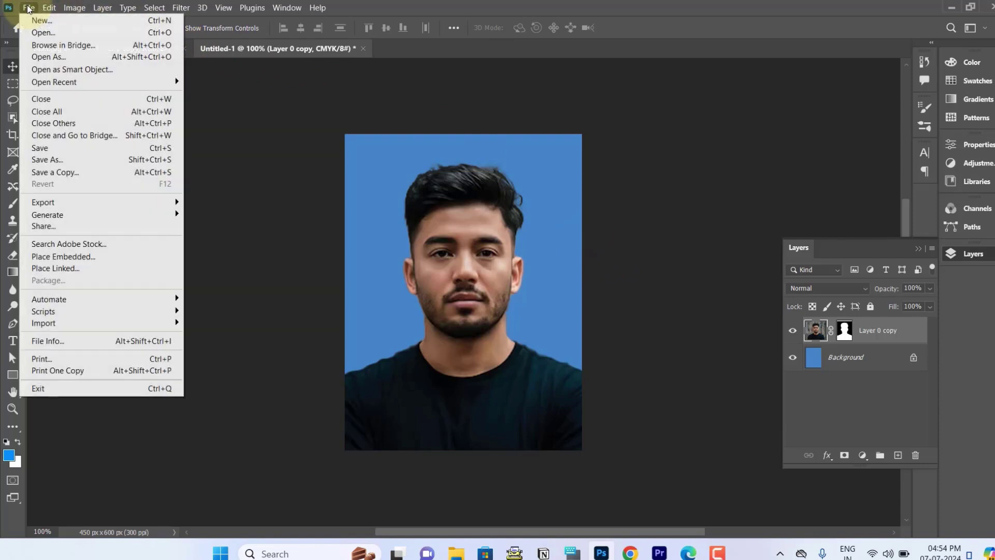
pyautogui.click(41, 32)
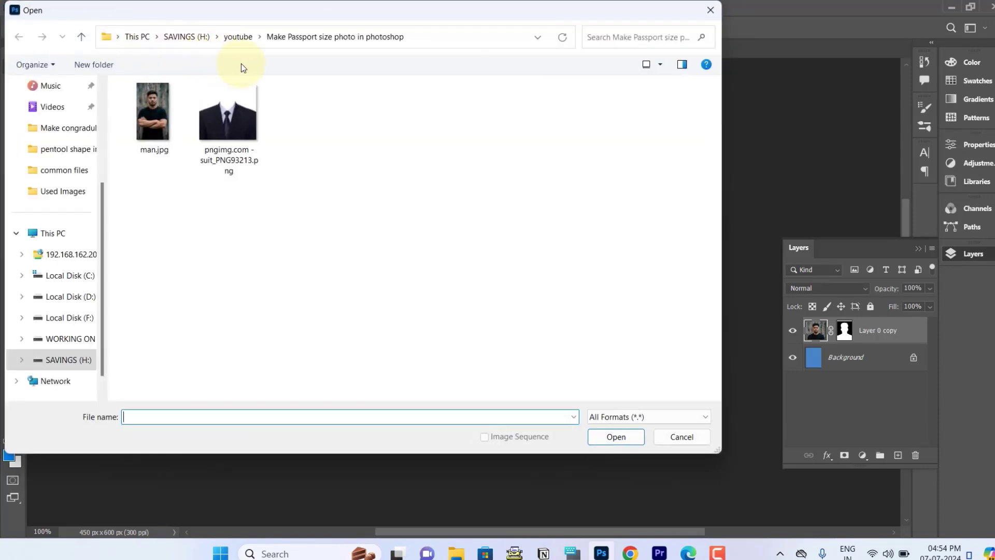
pyautogui.click(230, 119)
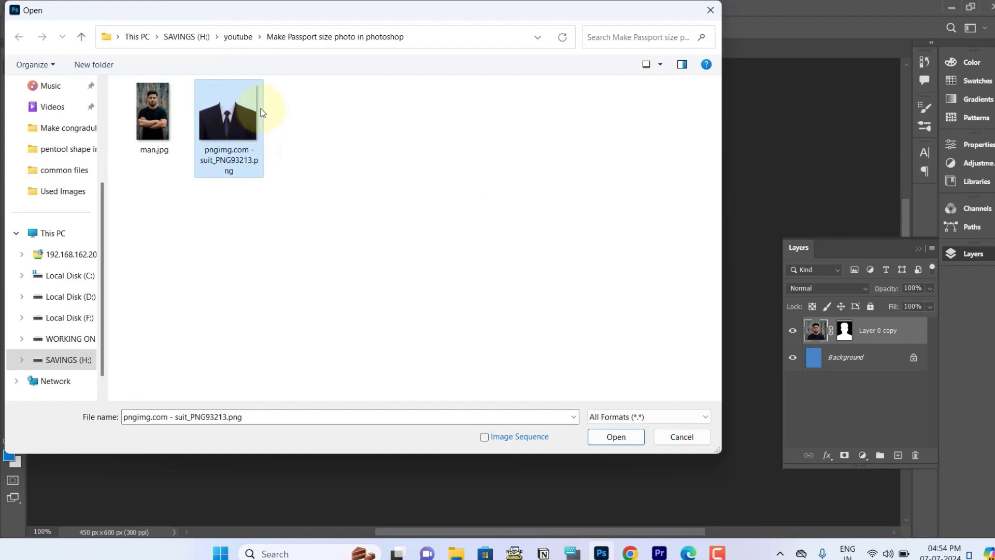
pyautogui.click(611, 437)
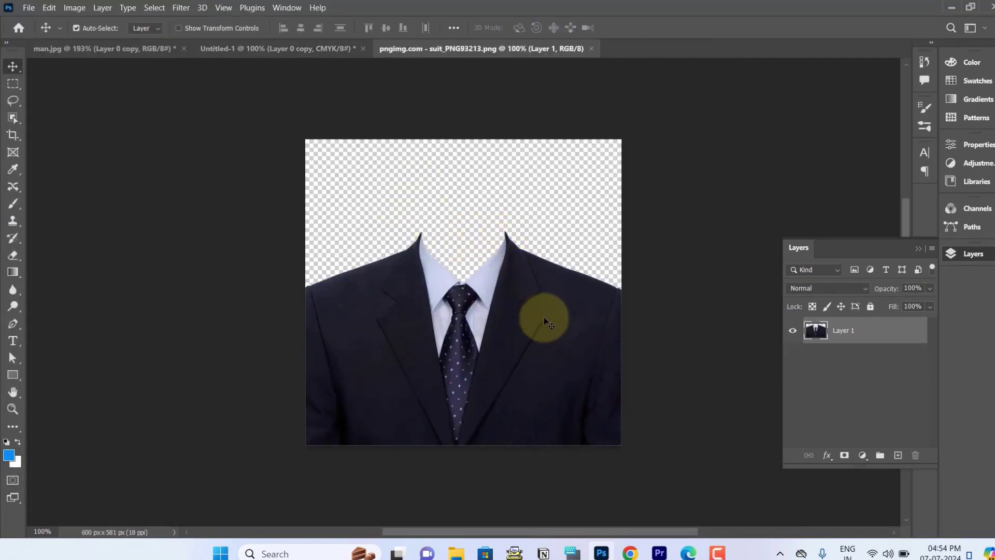
# Step: Drag the suit into Untitled-1 and drop it over the man's body
pyautogui.moveTo(544, 318)
pyautogui.mouseDown()
pyautogui.moveTo(398, 141)
pyautogui.moveTo(293, 58)
pyautogui.mouseUp()
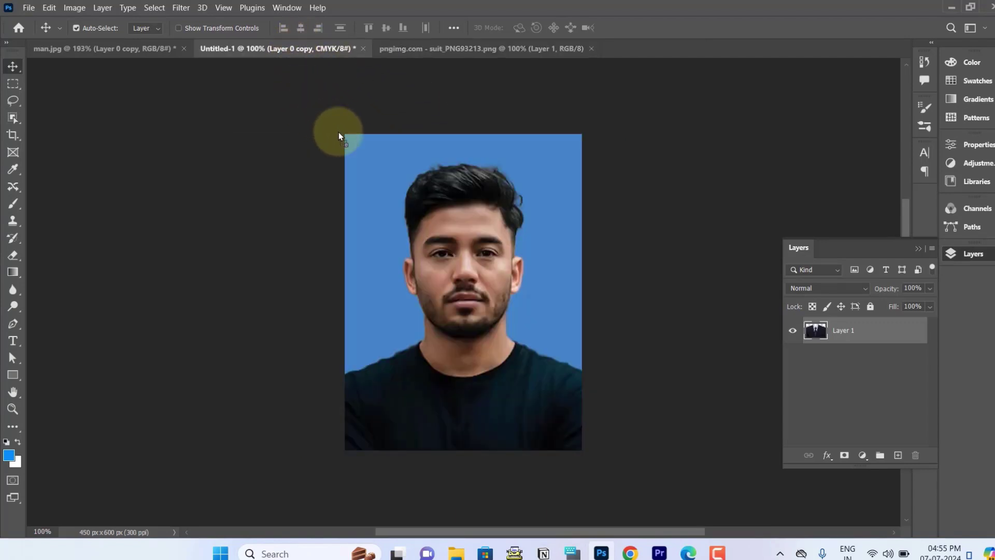
pyautogui.moveTo(339, 136); pyautogui.dragTo(511, 352)
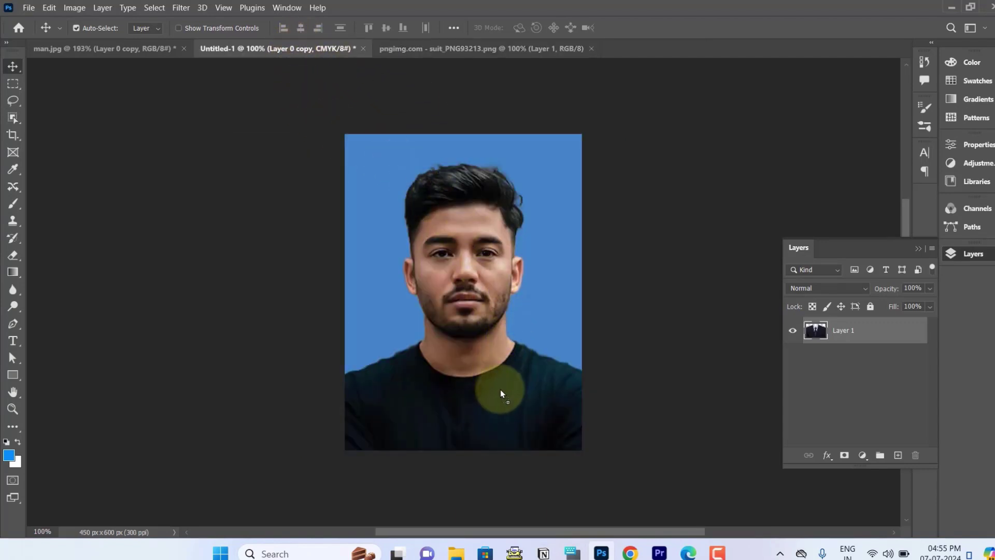
pyautogui.moveTo(500, 394)
pyautogui.mouseDown()
pyautogui.moveTo(493, 388)
pyautogui.moveTo(486, 406)
pyautogui.mouseUp()
# Step: Scale the suit to 97.94% and nudge it so the collar sits under the chin
pyautogui.hotkey('ctrl', 't')
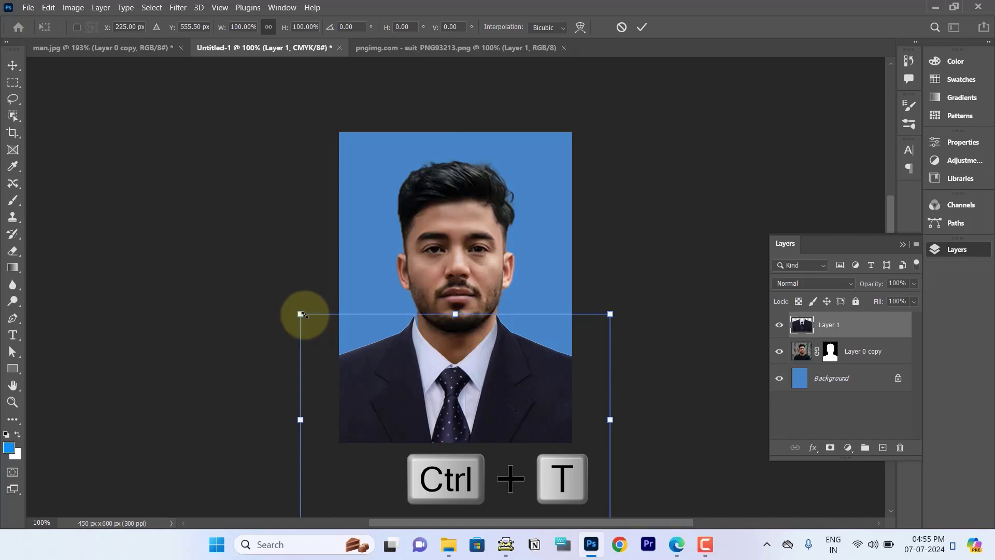
pyautogui.moveTo(302, 315); pyautogui.dragTo(307, 318)
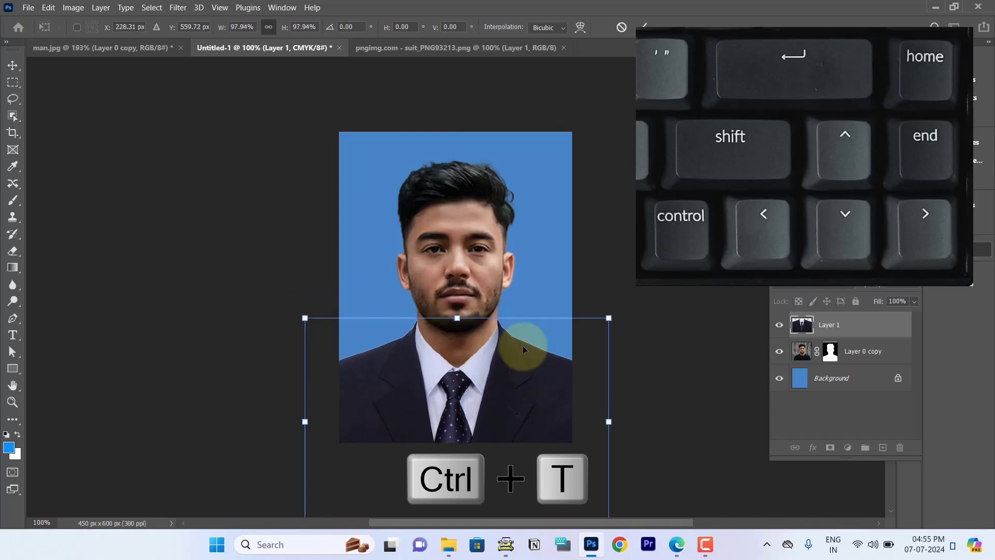
pyautogui.press('Right')
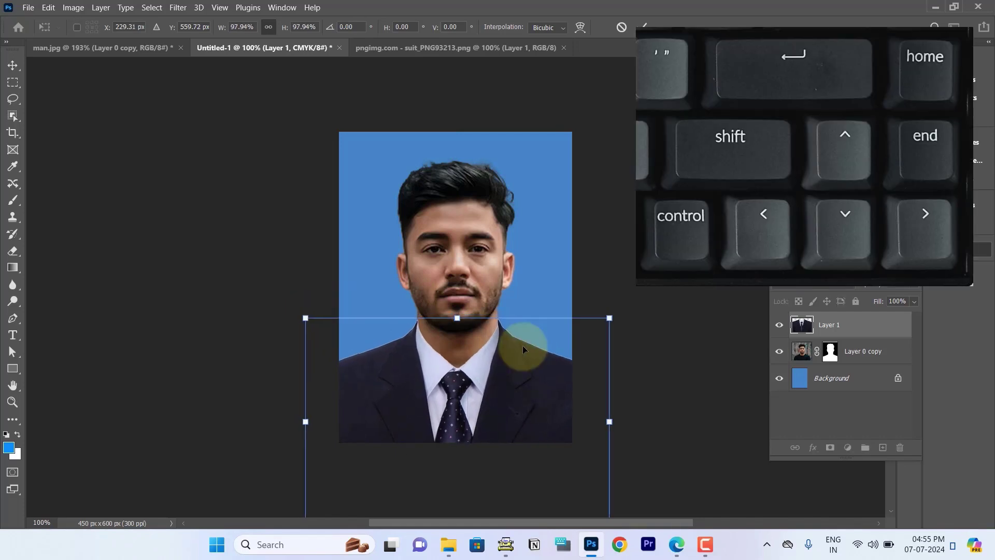
pyautogui.press('Down')
pyautogui.press('Down')
pyautogui.press('Down')
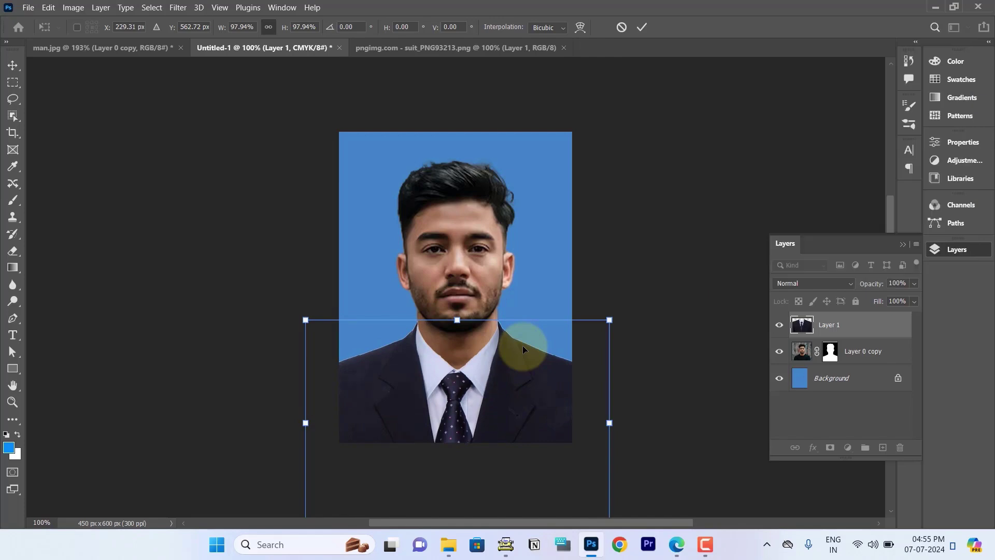
pyautogui.press('Down')
pyautogui.press('Down')
pyautogui.press('Down')
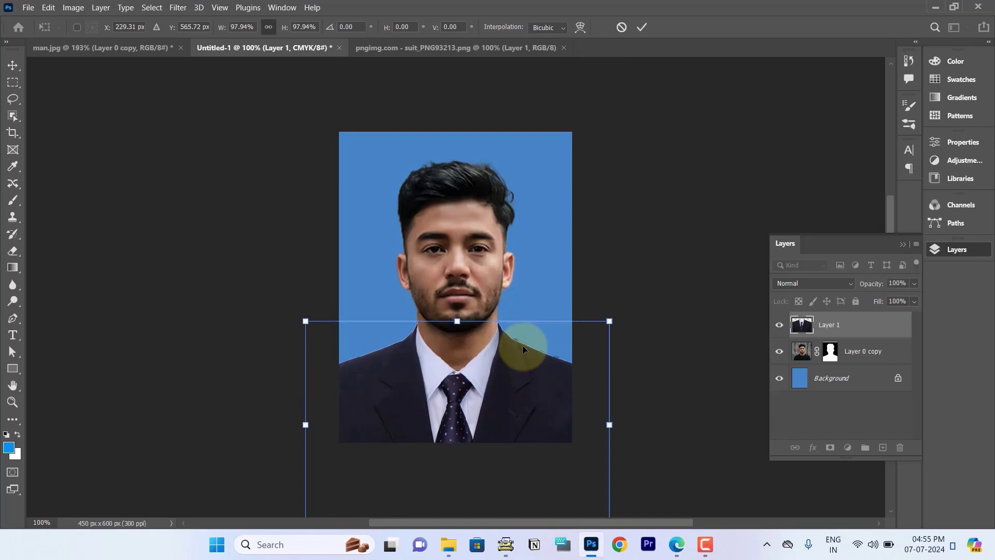
pyautogui.press('Up')
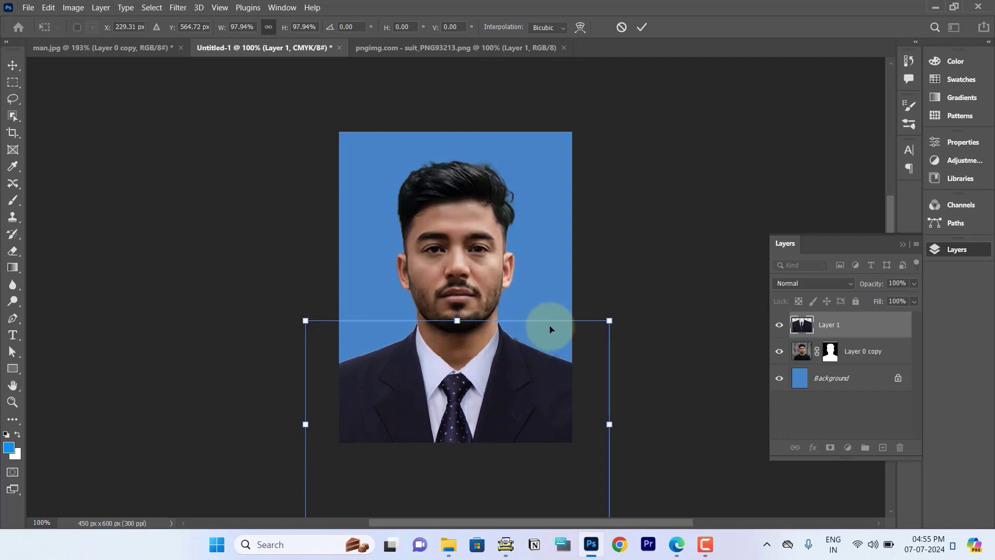
# Step: Commit the suit transform and erase leftover shirt edges on Layer 0 copy
pyautogui.click(643, 27)
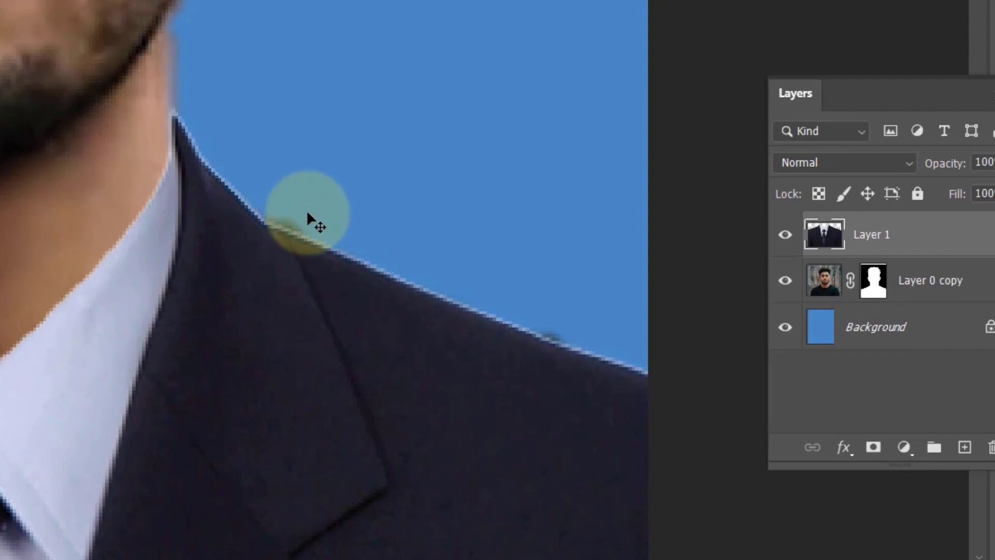
pyautogui.scroll(-3, 389, 273)
pyautogui.scroll(-1, 389, 265)
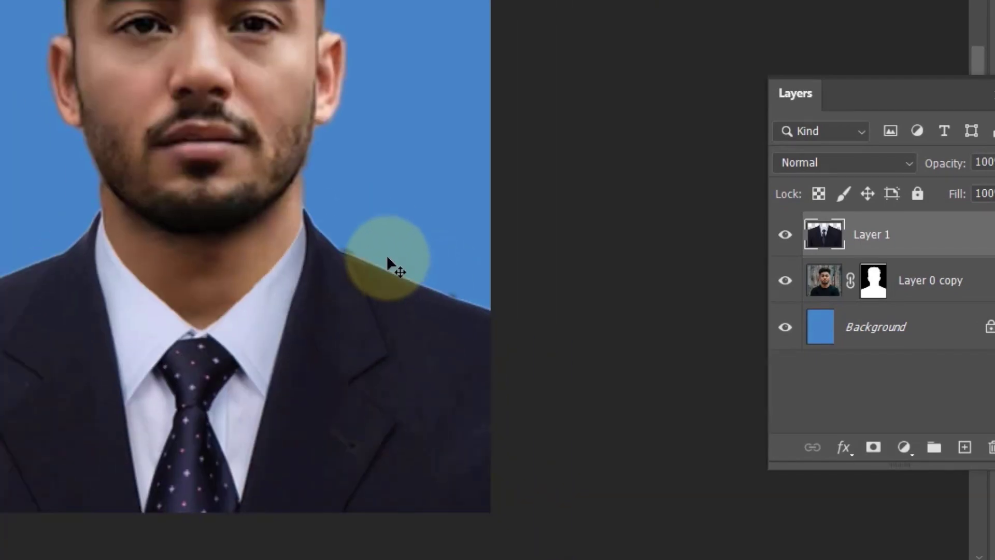
pyautogui.click(823, 284)
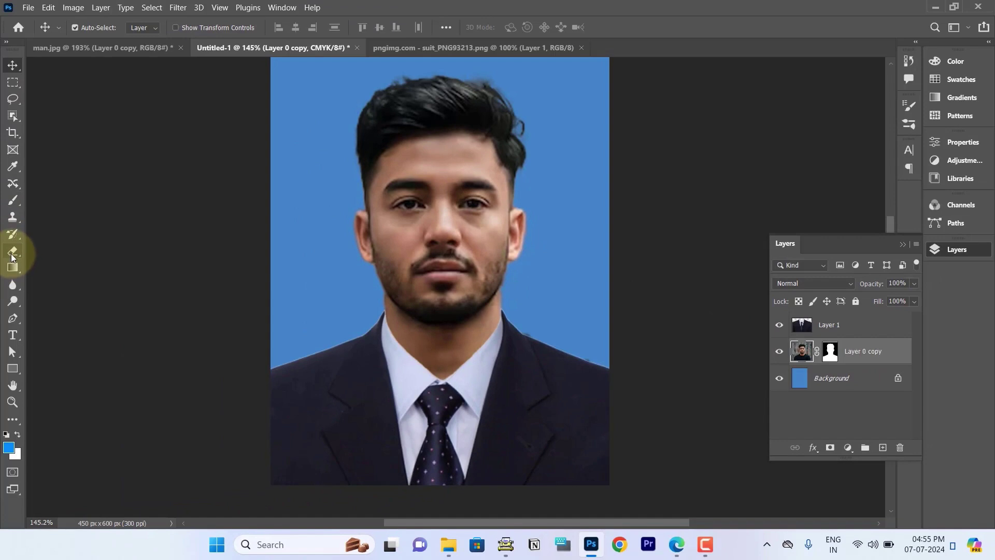
pyautogui.click(15, 251)
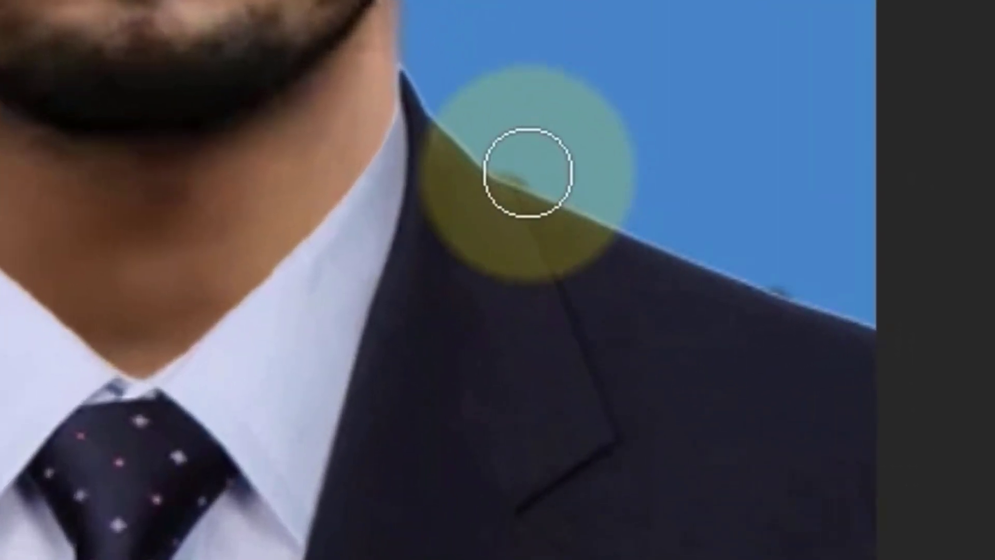
pyautogui.moveTo(524, 173)
pyautogui.mouseDown()
pyautogui.moveTo(815, 278)
pyautogui.moveTo(576, 188)
pyautogui.moveTo(793, 284)
pyautogui.mouseUp()
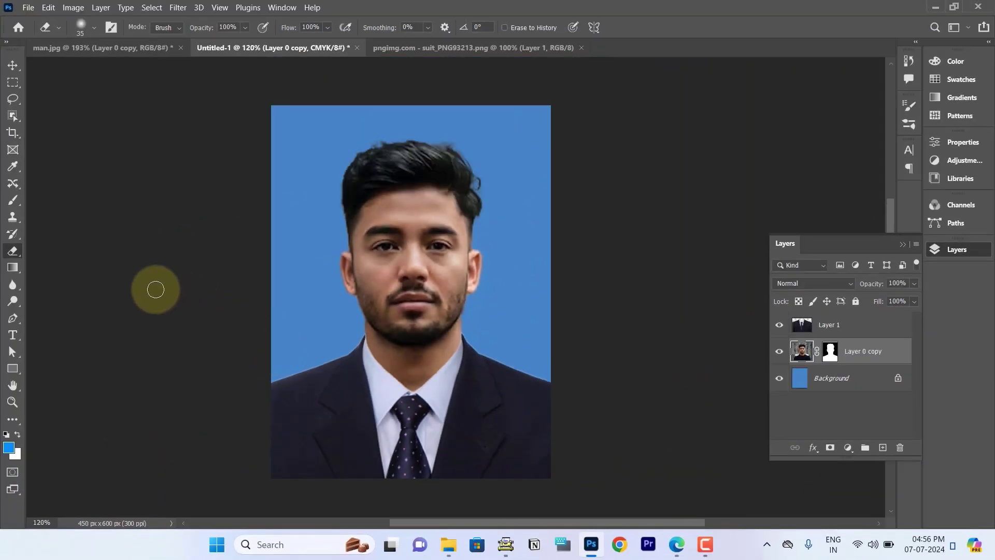
pyautogui.moveTo(154, 286); pyautogui.dragTo(180, 288)
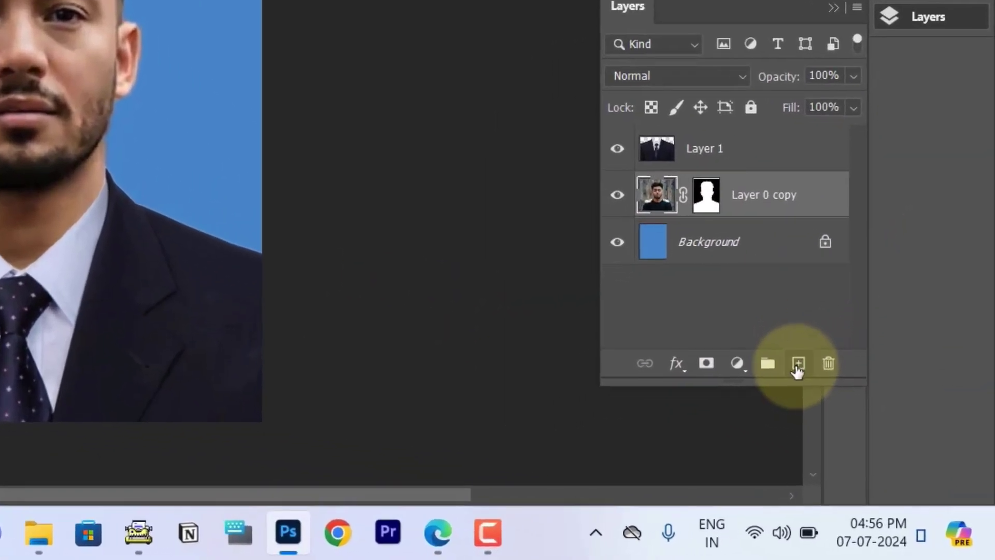
# Step: Add Layer 2 at the top of the stack and marquee-select the whole canvas
pyautogui.click(798, 364)
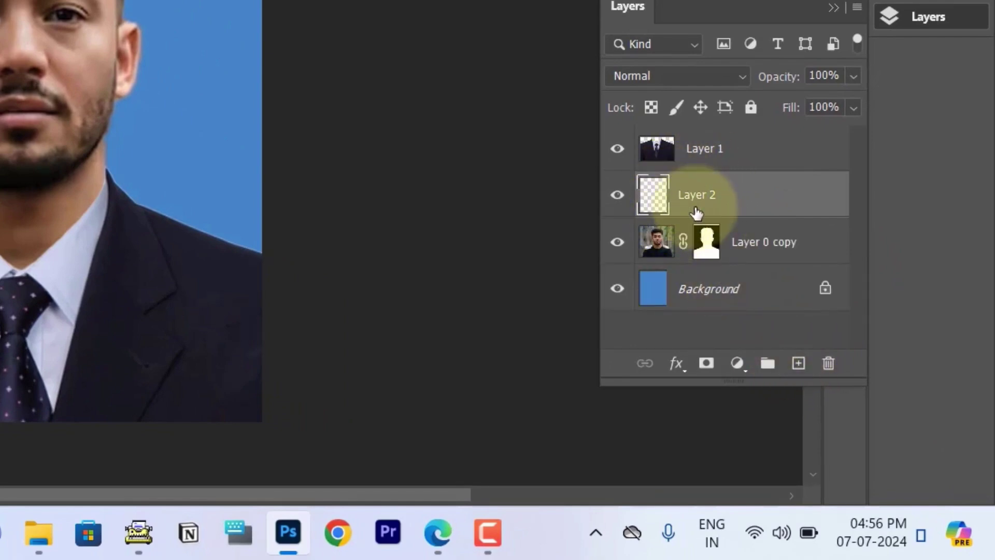
pyautogui.moveTo(760, 199); pyautogui.dragTo(753, 129)
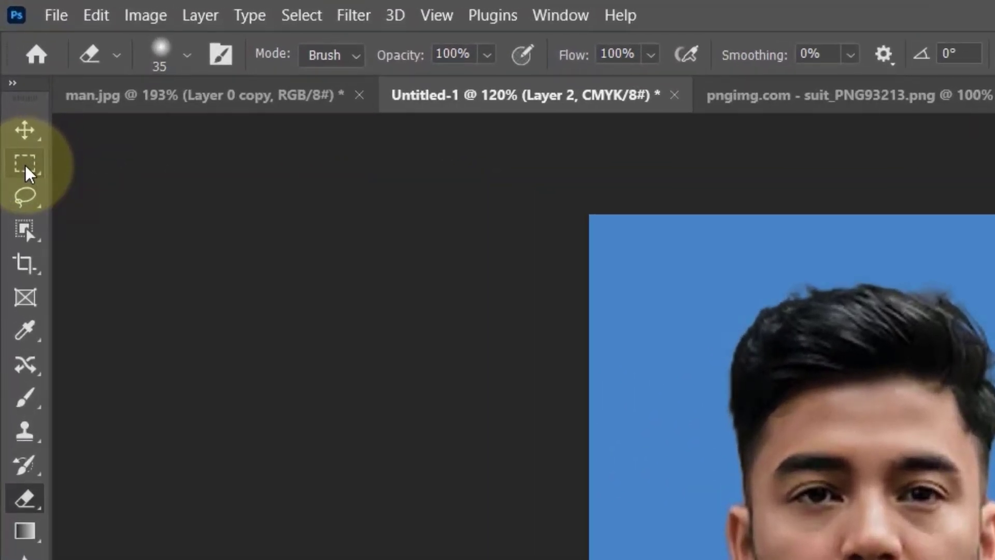
pyautogui.click(25, 165)
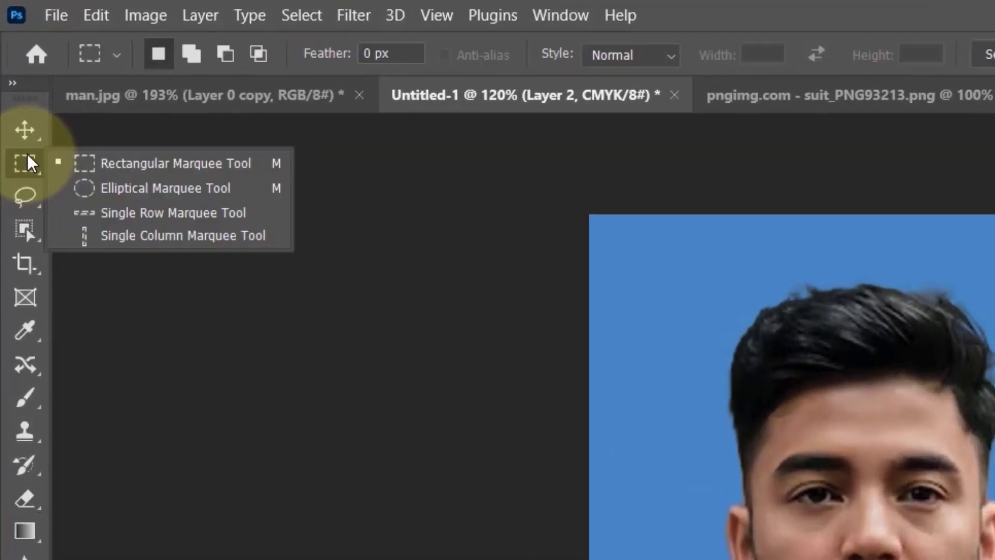
pyautogui.moveTo(233, 9)
pyautogui.mouseDown()
pyautogui.moveTo(503, 272)
pyautogui.moveTo(628, 538)
pyautogui.mouseUp()
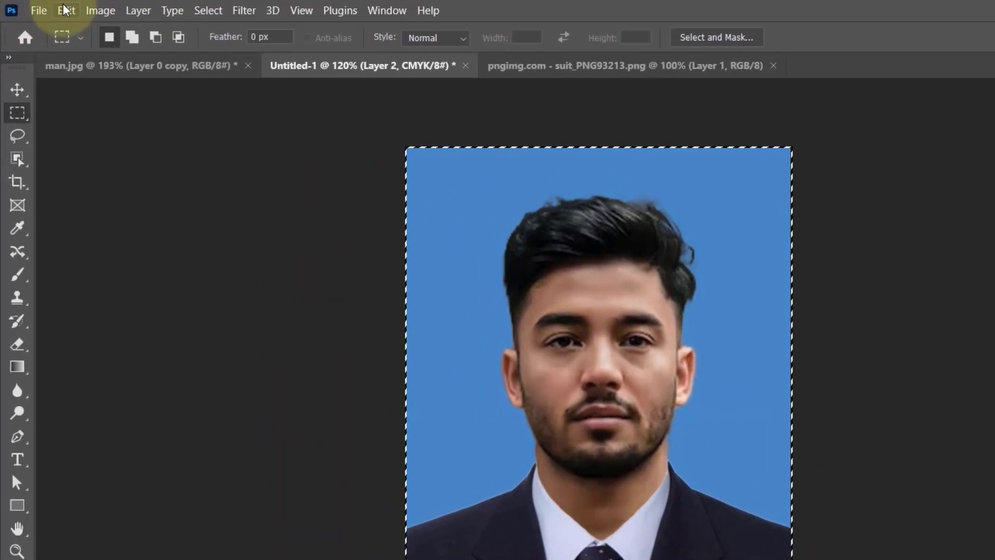
# Step: Stroke the photo with a 1 px black Inside border, then deselect
pyautogui.click(52, 2)
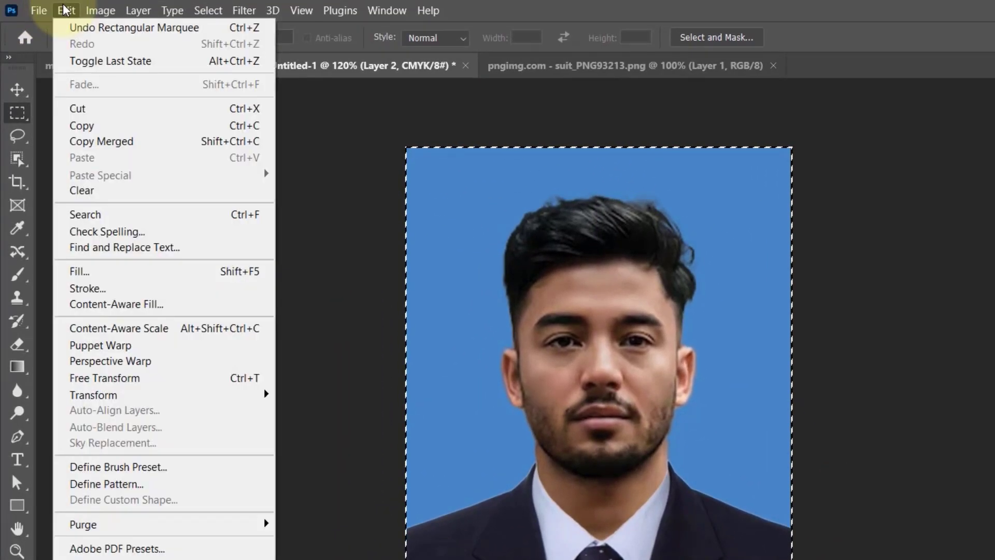
pyautogui.click(118, 288)
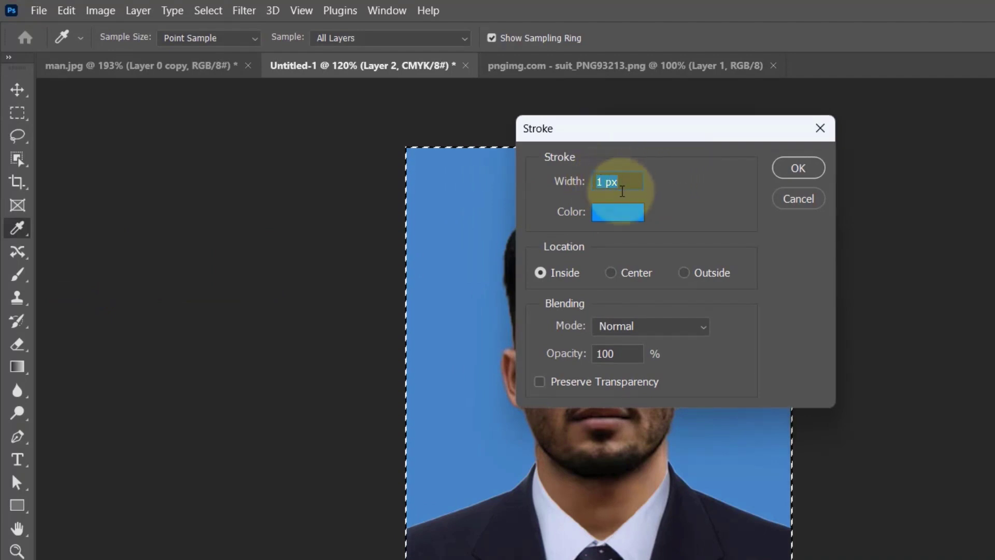
pyautogui.click(617, 220)
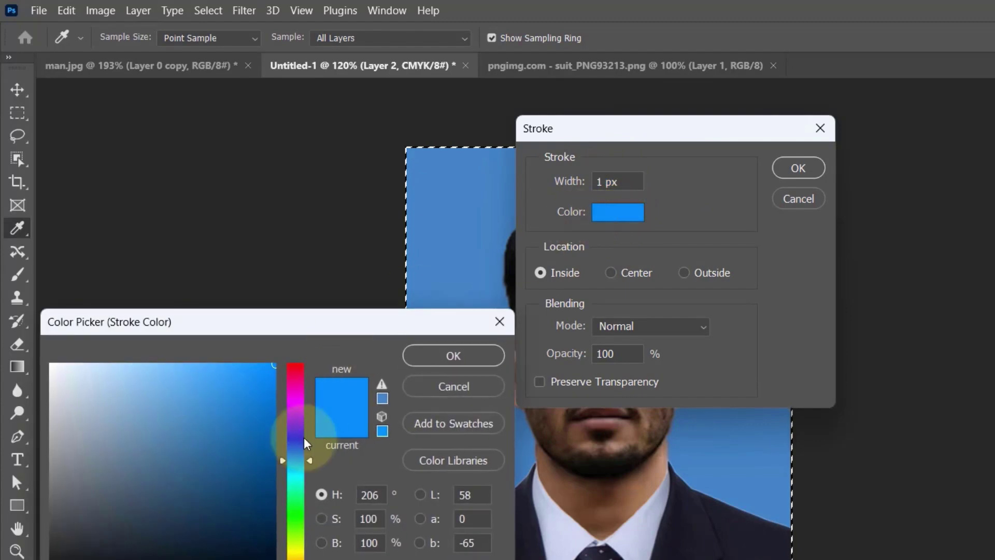
pyautogui.moveTo(250, 533); pyautogui.dragTo(277, 557)
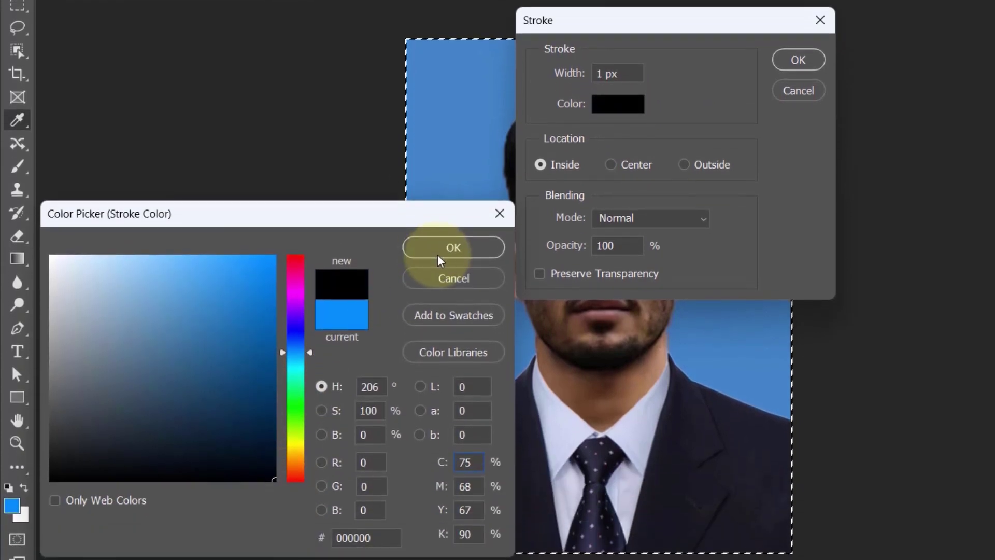
pyautogui.click(453, 308)
pyautogui.click(611, 225)
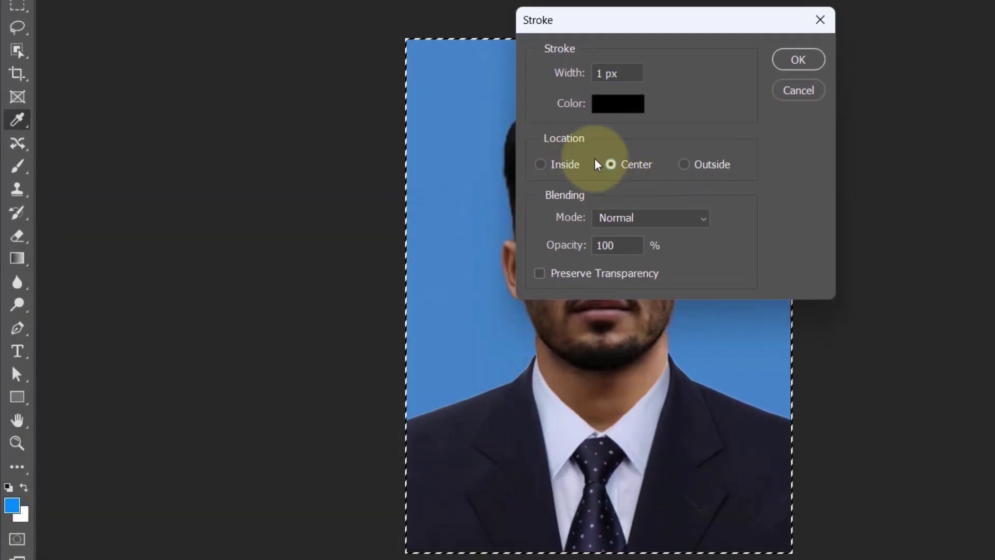
pyautogui.click(564, 167)
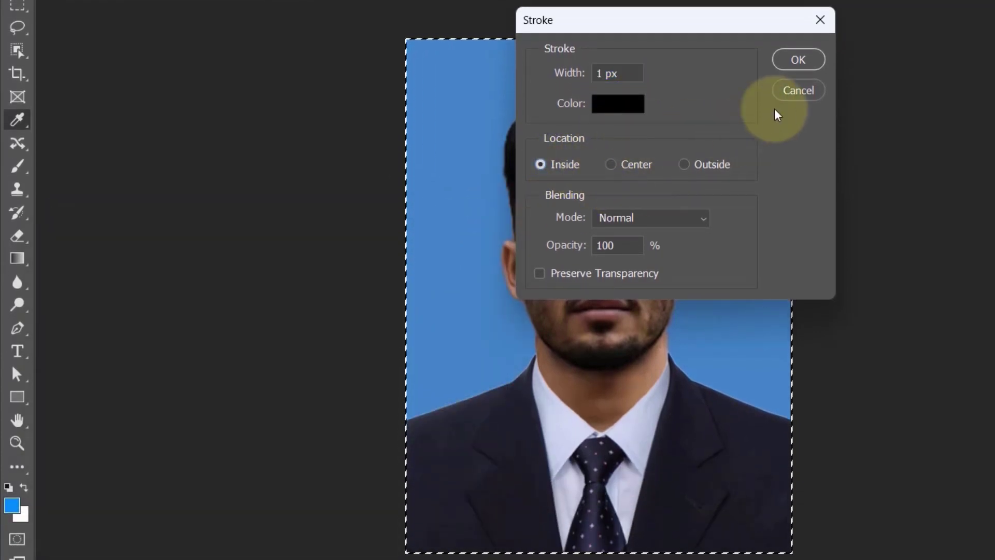
pyautogui.click(795, 59)
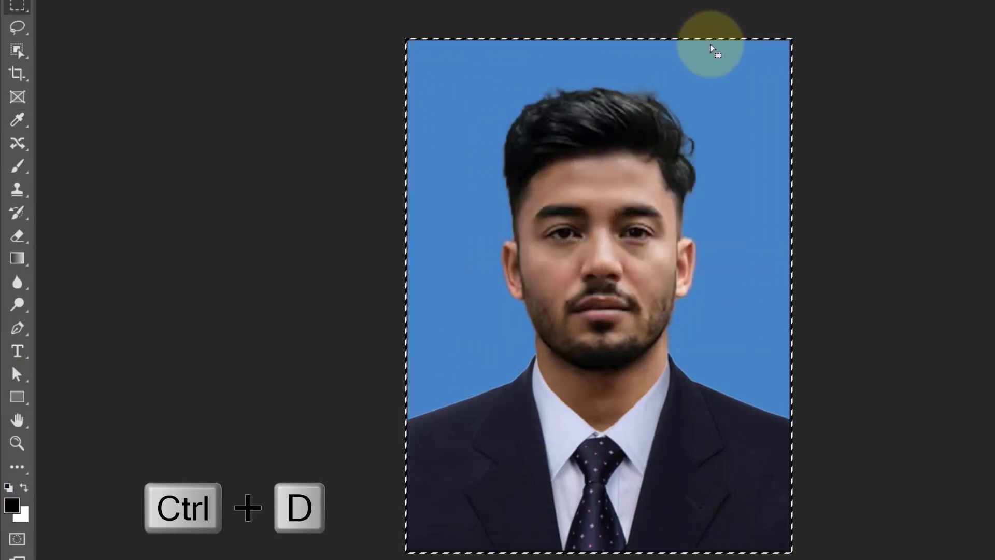
pyautogui.hotkey('ctrl', 'd')
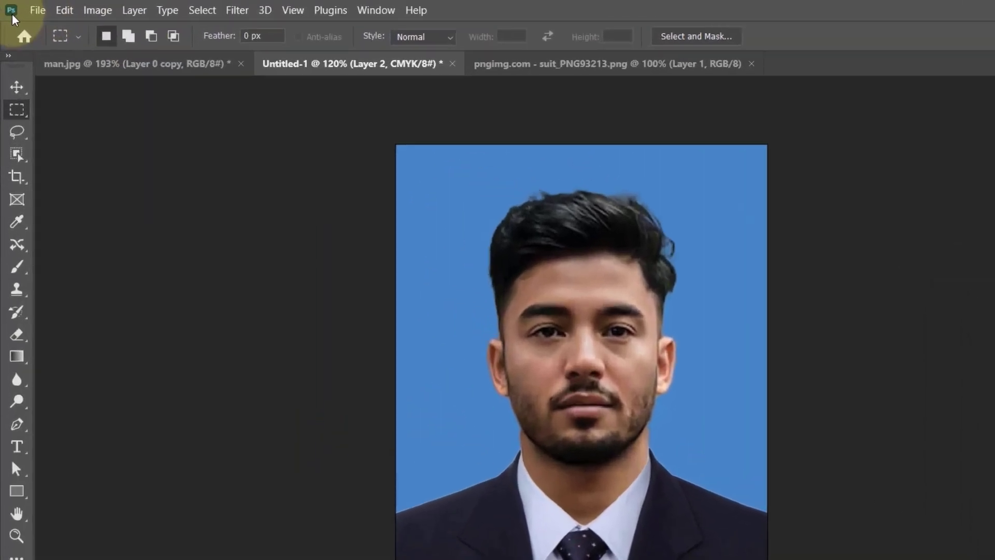
pyautogui.click(37, 10)
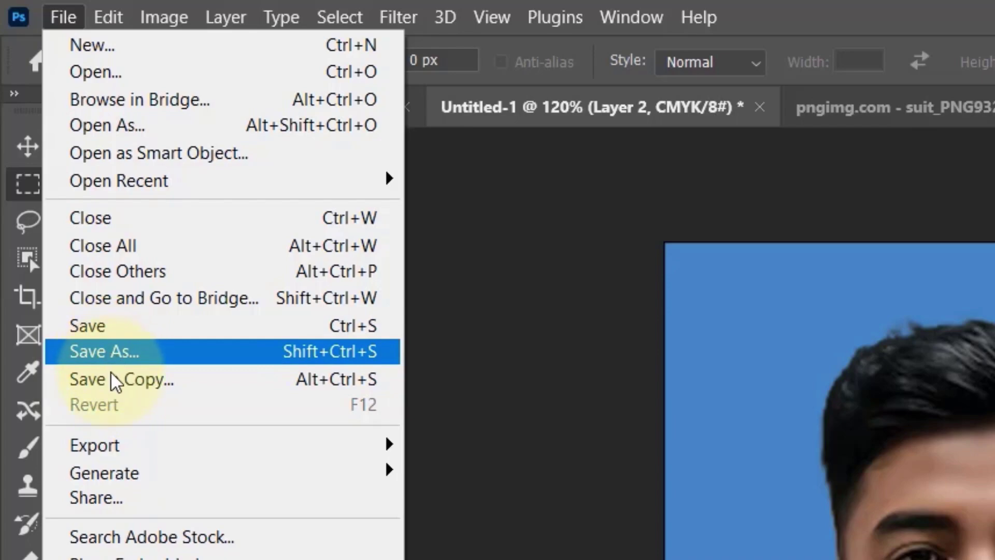
# Step: Save a copy as JPEG named Fasil.jpg at Maximum quality 12
pyautogui.click(139, 380)
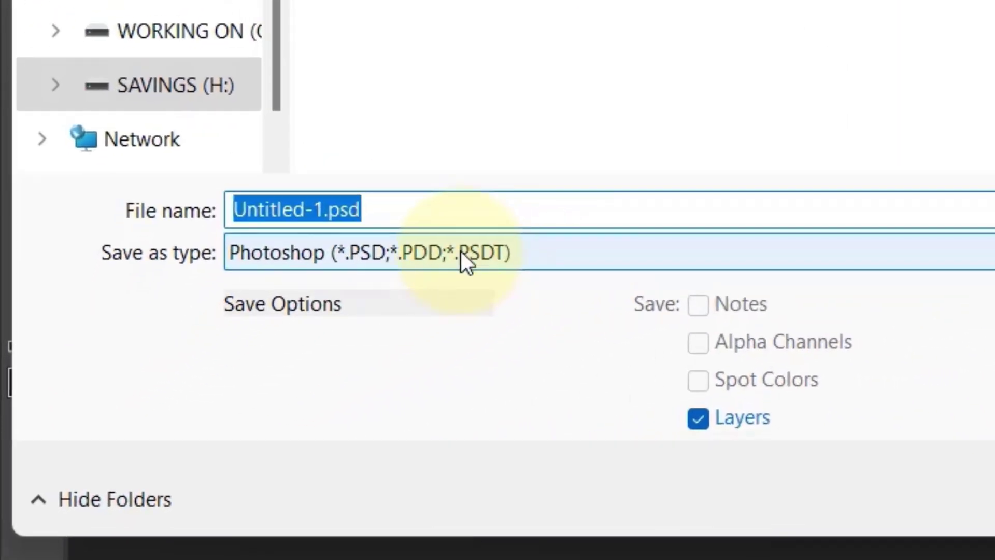
pyautogui.click(461, 250)
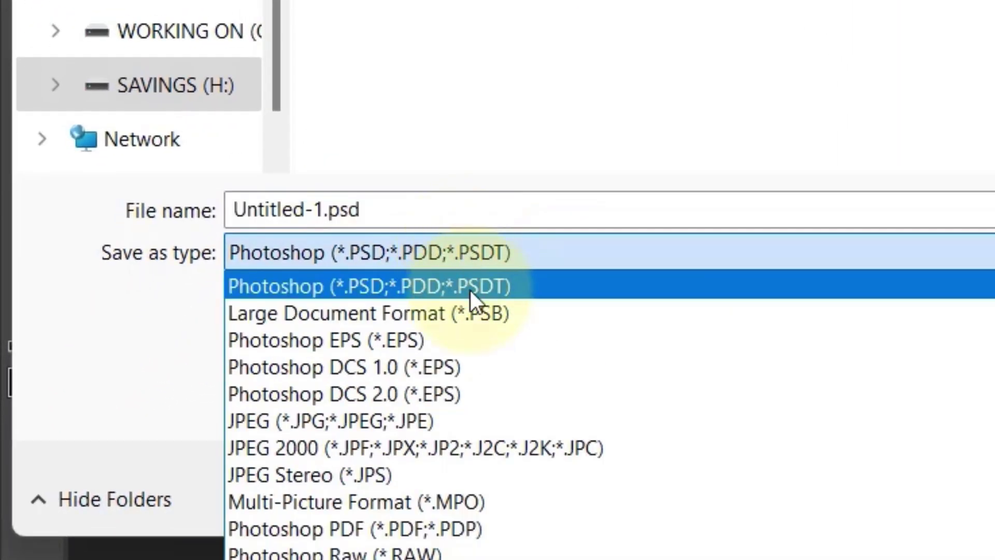
pyautogui.click(456, 421)
pyautogui.moveTo(415, 210); pyautogui.dragTo(217, 210)
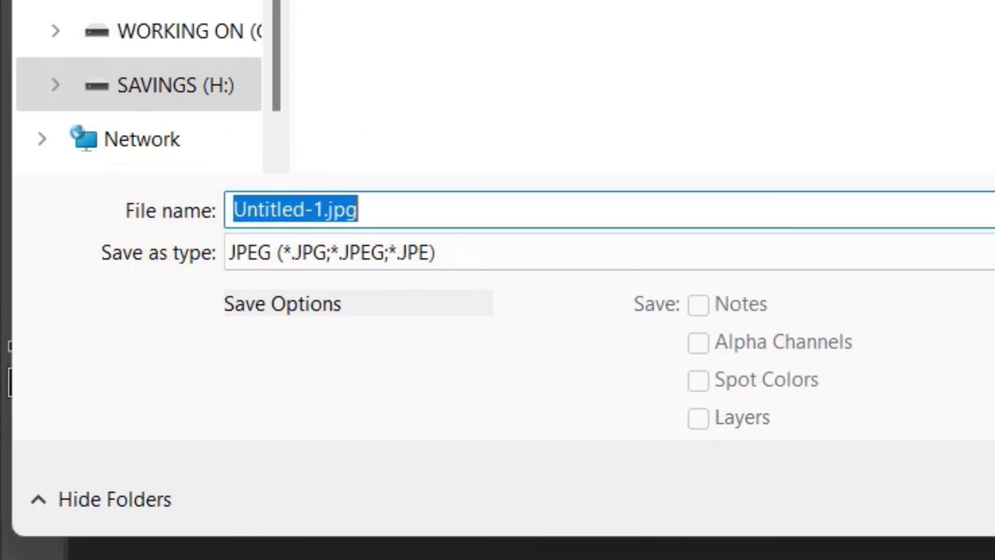
pyautogui.write('Fasil')
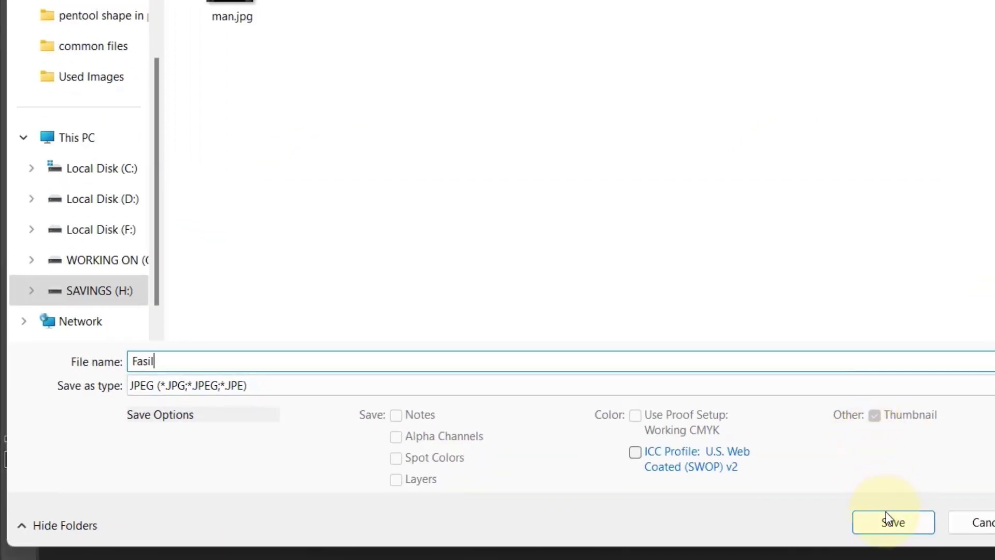
pyautogui.click(889, 523)
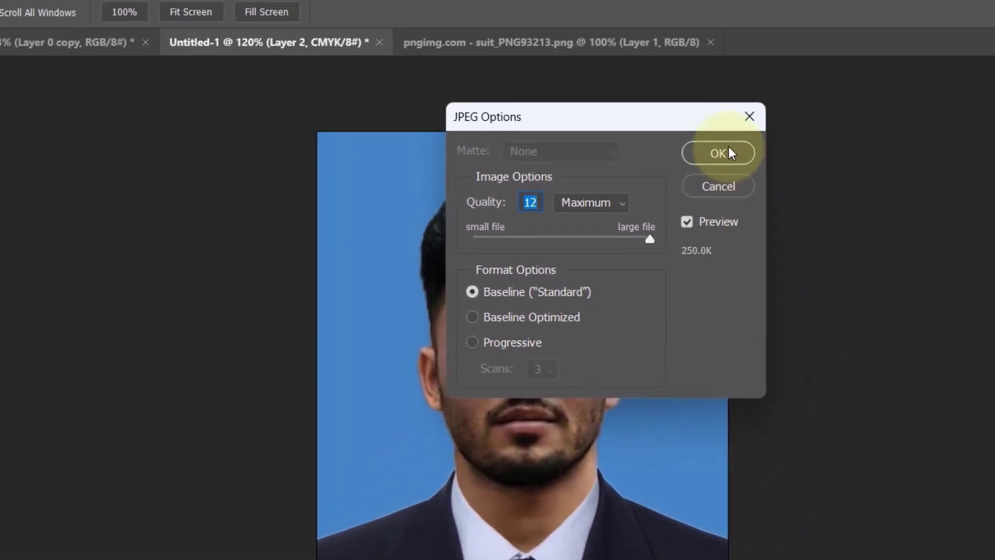
pyautogui.click(750, 122)
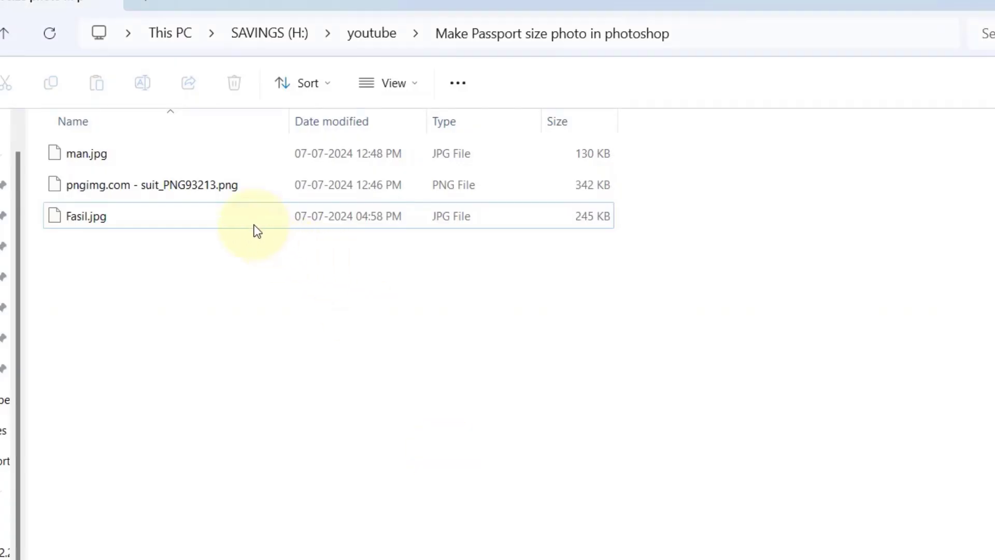
# Step: Open Fasil.jpg from File Explorer to preview it
pyautogui.doubleClick(244, 225)
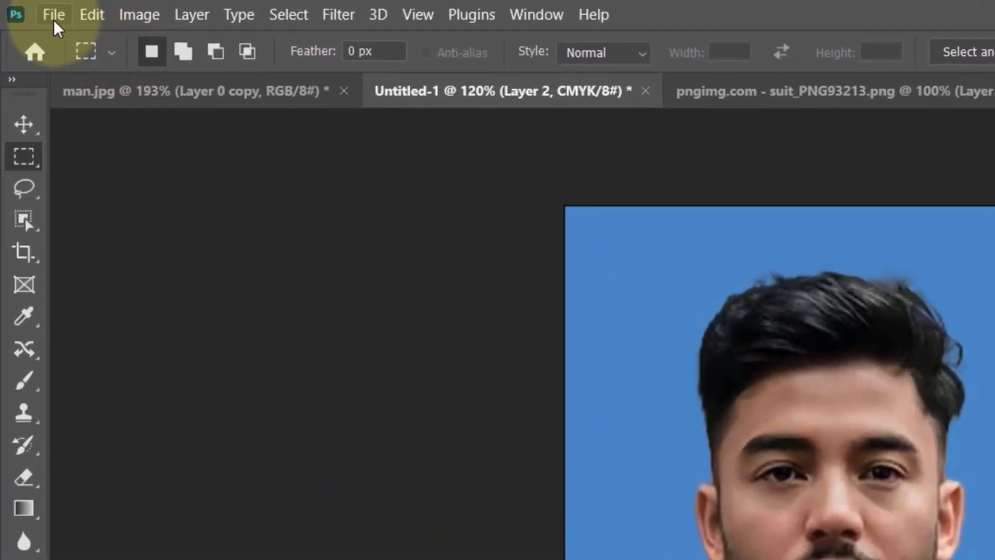
# Step: Create a new 4 x 6 inch document at 300 Pixels/Inch
pyautogui.click(54, 14)
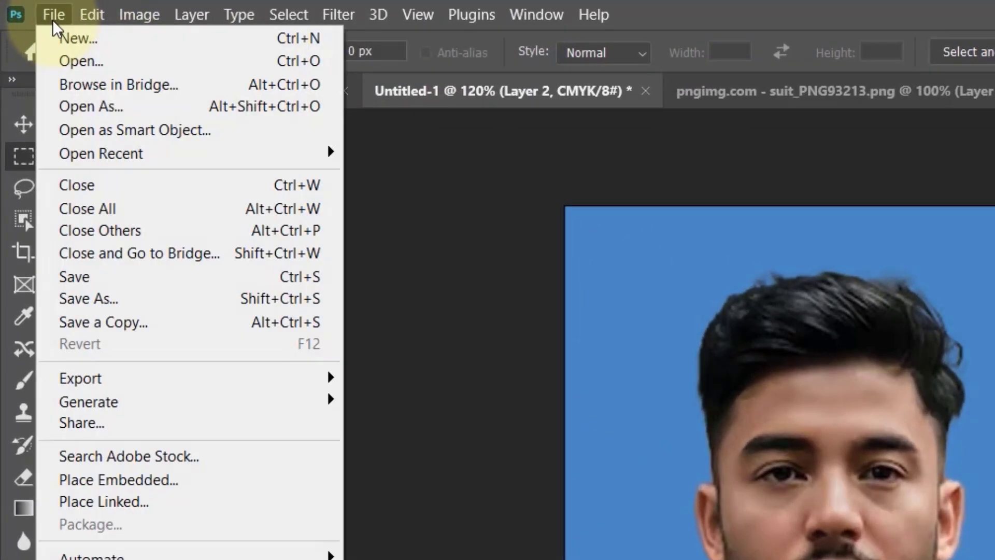
pyautogui.click(124, 39)
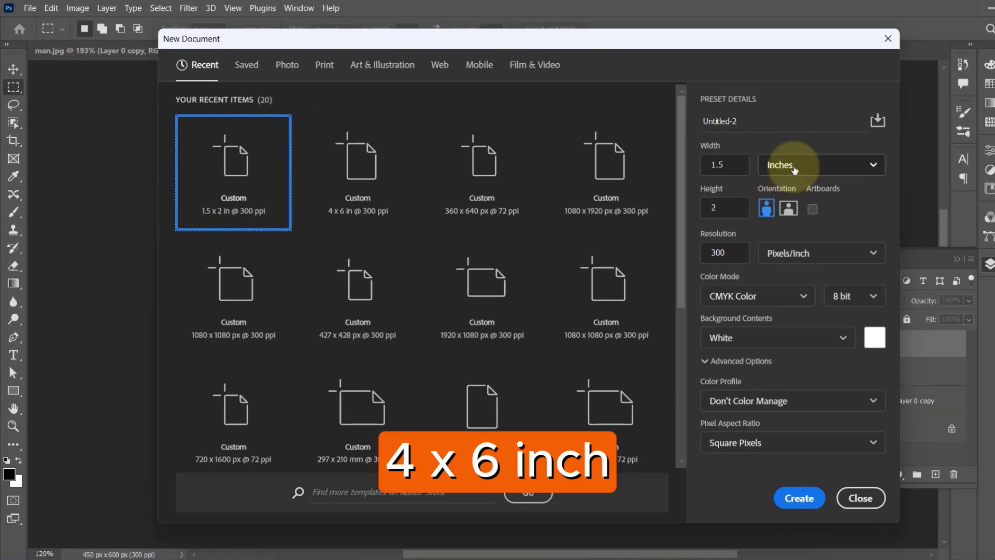
pyautogui.doubleClick(717, 165)
pyautogui.write('4')
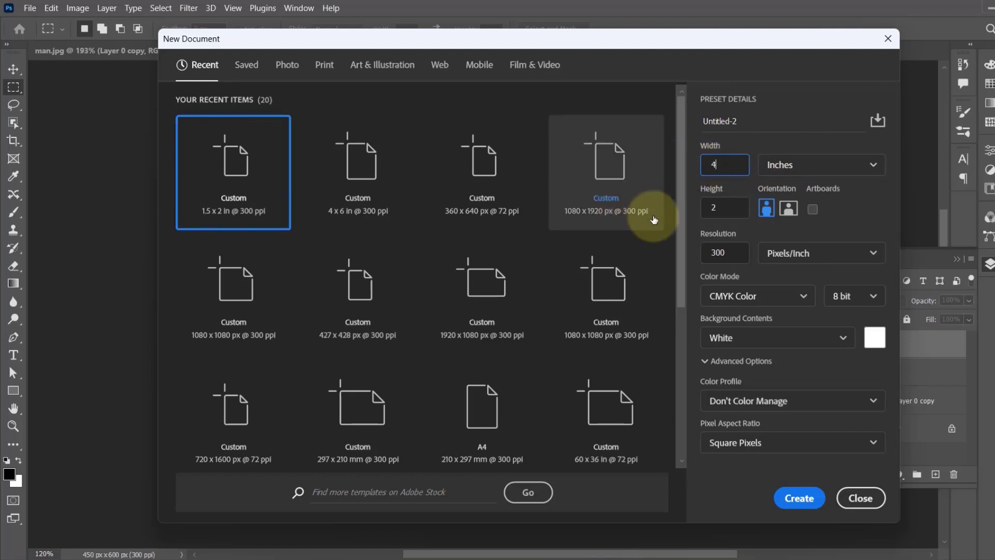
pyautogui.press('Tab')
pyautogui.write('6')
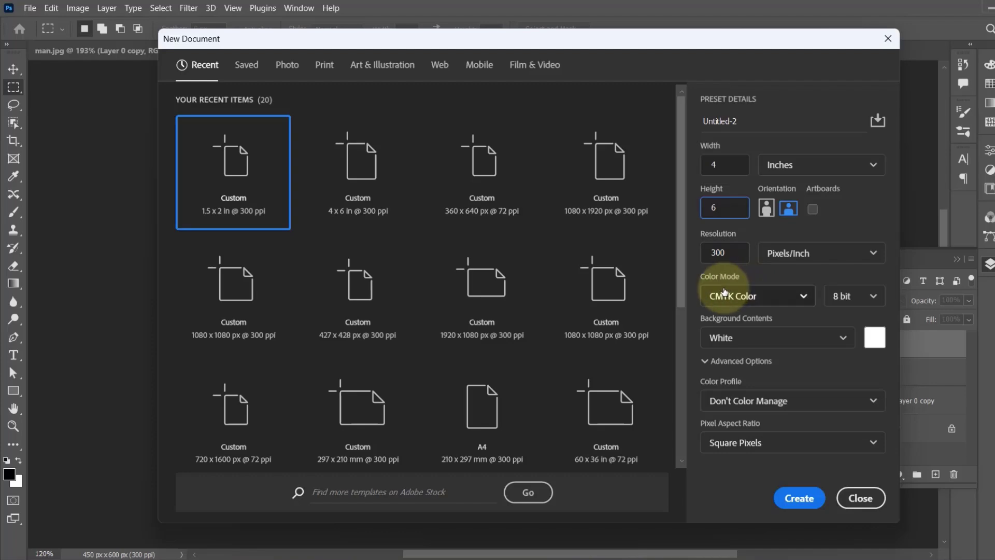
pyautogui.click(798, 497)
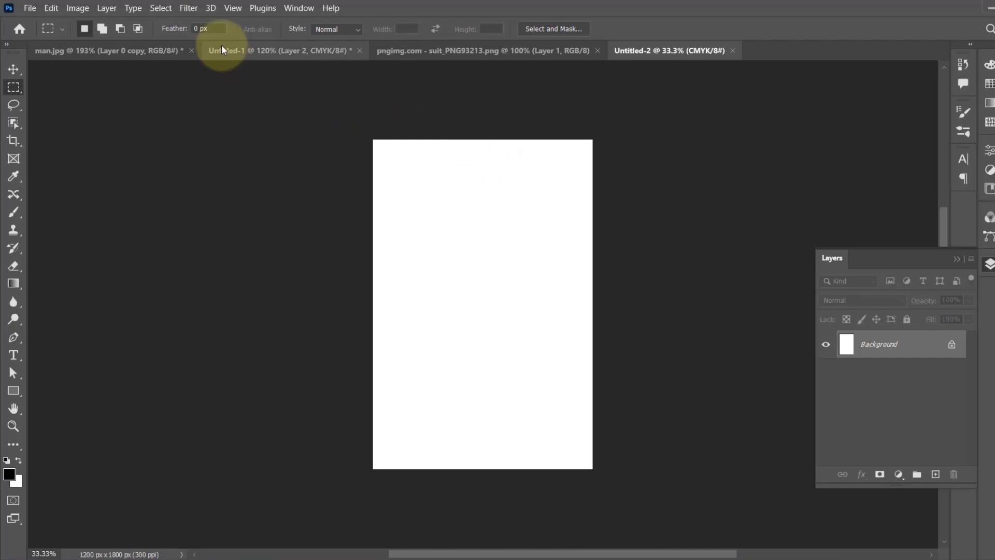
# Step: Open the saved passport photo JPEG
pyautogui.click(28, 8)
pyautogui.click(47, 30)
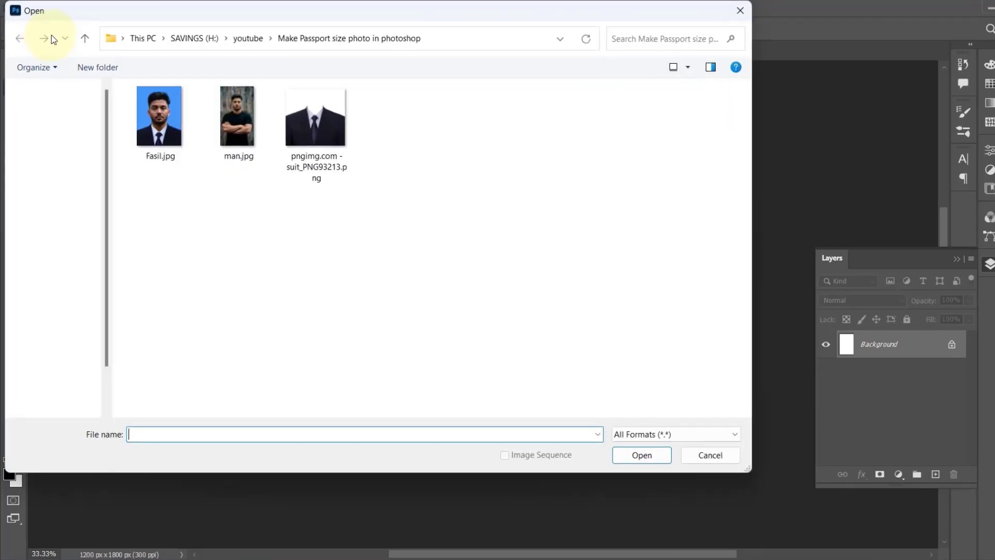
pyautogui.click(157, 130)
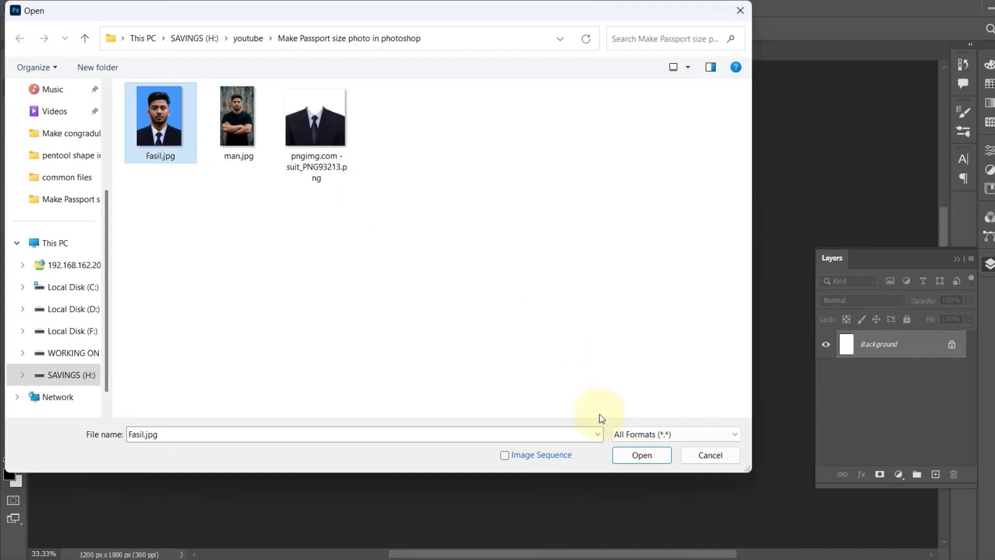
pyautogui.click(643, 455)
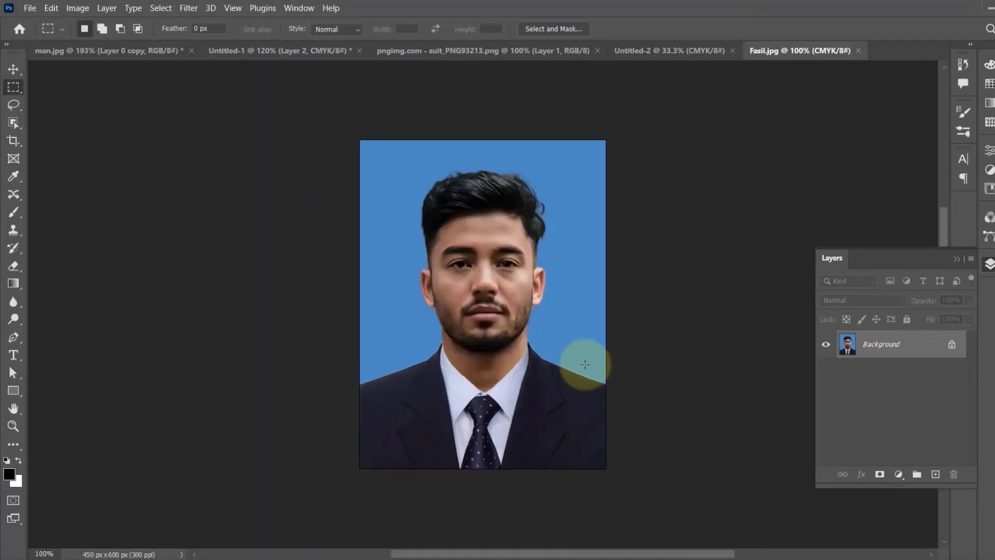
# Step: Place the photo at the sheet's top-left and Alt-drag a copy beside it
pyautogui.click(21, 69)
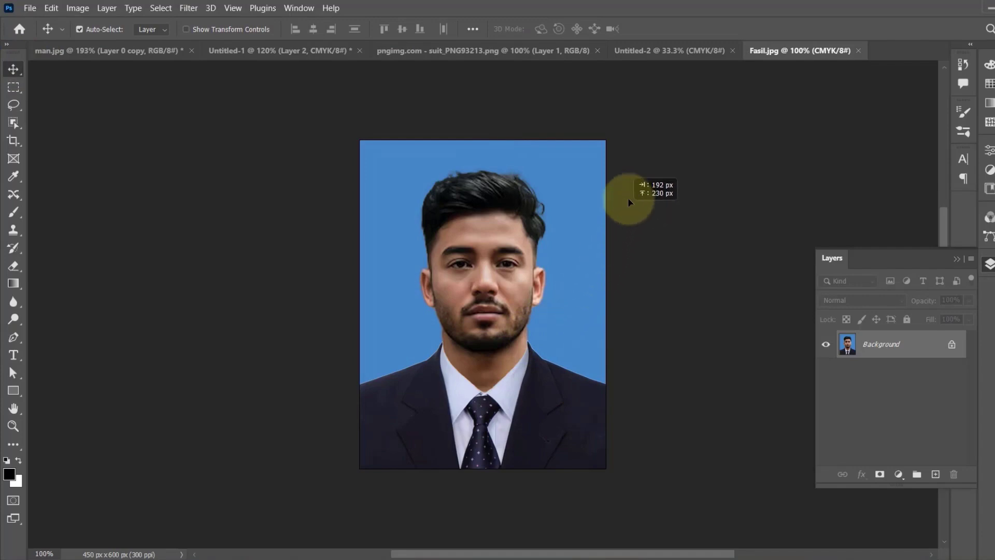
pyautogui.moveTo(629, 200); pyautogui.dragTo(613, 88)
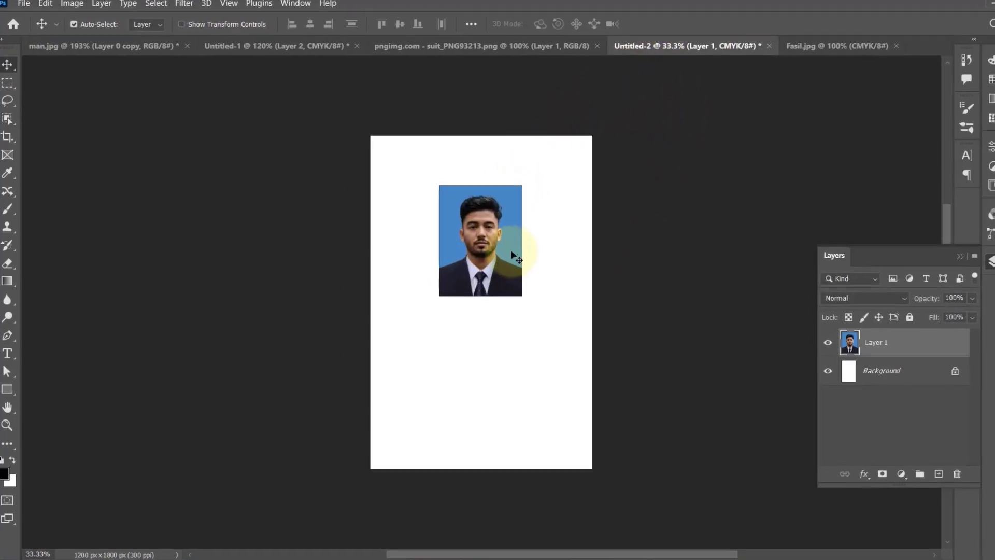
pyautogui.moveTo(483, 246); pyautogui.dragTo(428, 184)
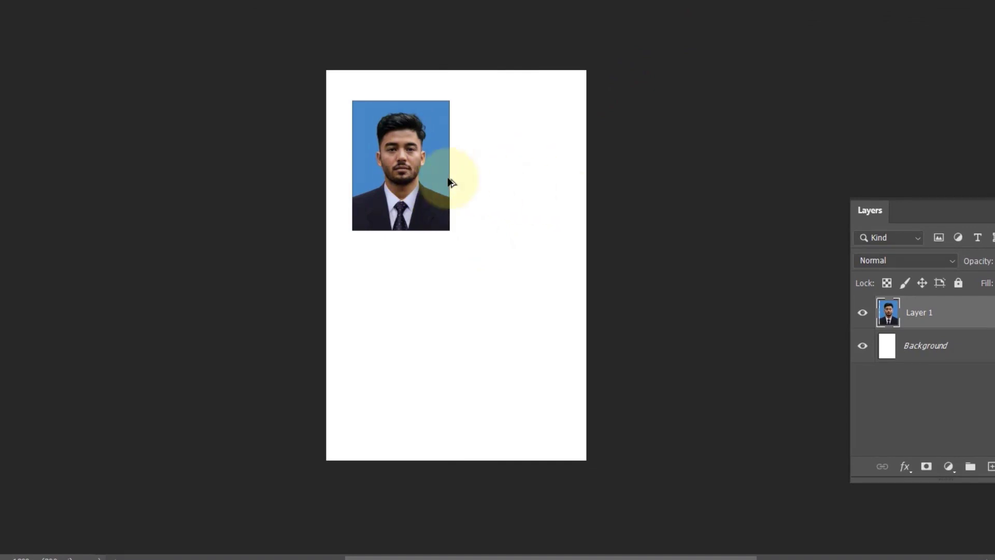
pyautogui.moveTo(401, 184); pyautogui.dragTo(508, 183)
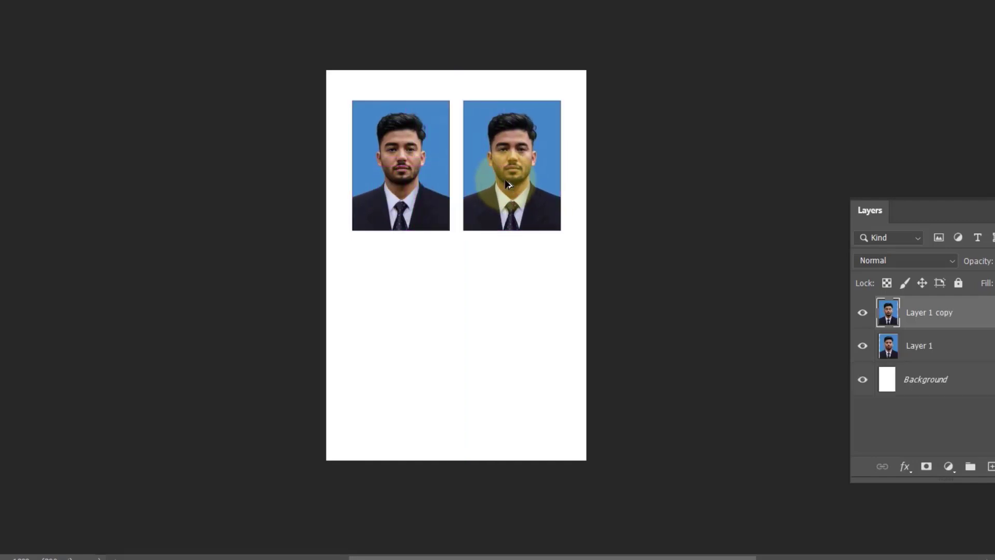
# Step: Duplicate both photos into a second row and centre the 2 x 2 grid
pyautogui.scroll(1, 508, 182)
pyautogui.moveTo(260, 37); pyautogui.dragTo(662, 278)
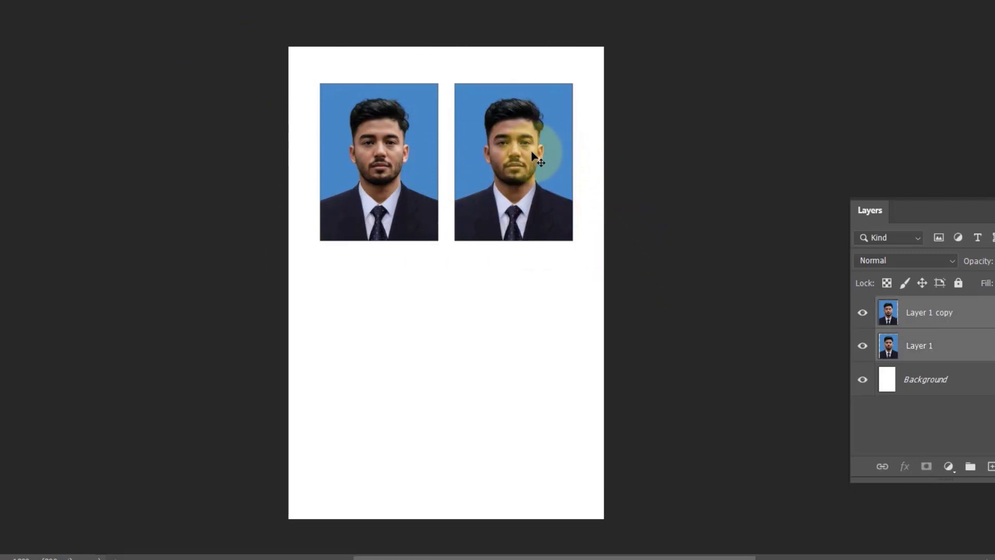
pyautogui.moveTo(524, 153); pyautogui.dragTo(520, 181)
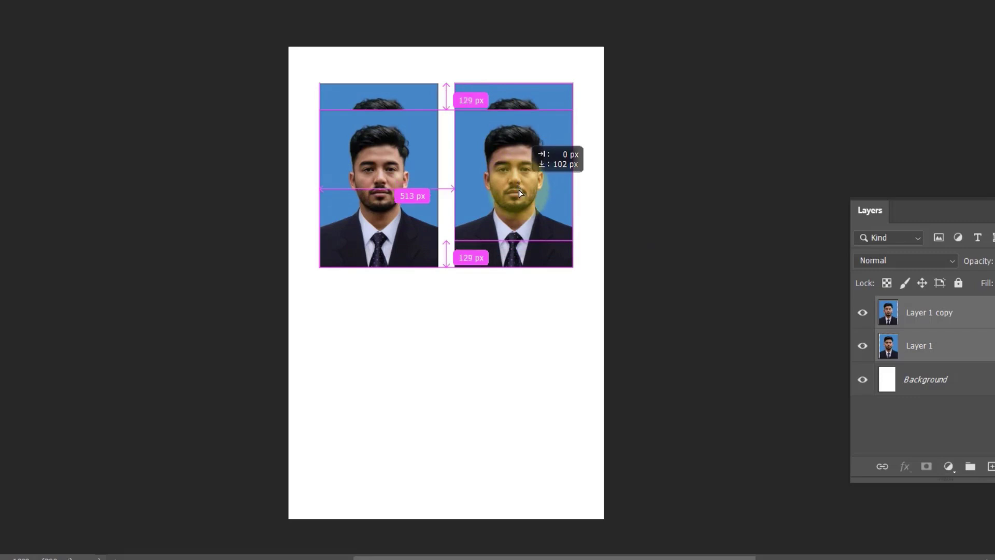
pyautogui.moveTo(520, 183); pyautogui.dragTo(519, 327)
pyautogui.press('m')
pyautogui.moveTo(272, 56)
pyautogui.mouseDown()
pyautogui.moveTo(533, 396)
pyautogui.moveTo(582, 433)
pyautogui.mouseUp()
pyautogui.moveTo(515, 207)
pyautogui.mouseDown()
pyautogui.moveTo(521, 222)
pyautogui.moveTo(514, 215)
pyautogui.mouseUp()
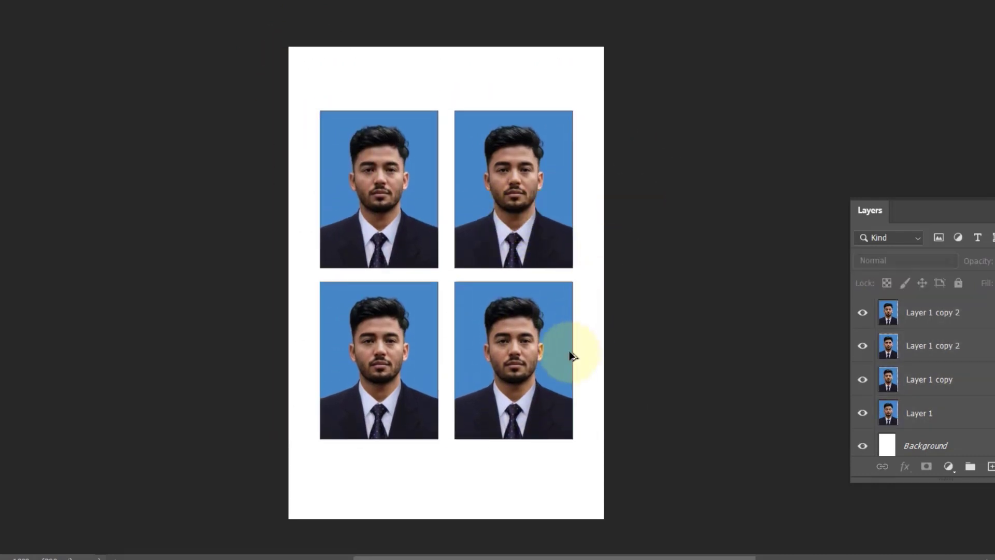
pyautogui.scroll(1, 569, 351)
pyautogui.scroll(1, 355, 204)
pyautogui.scroll(1, 396, 195)
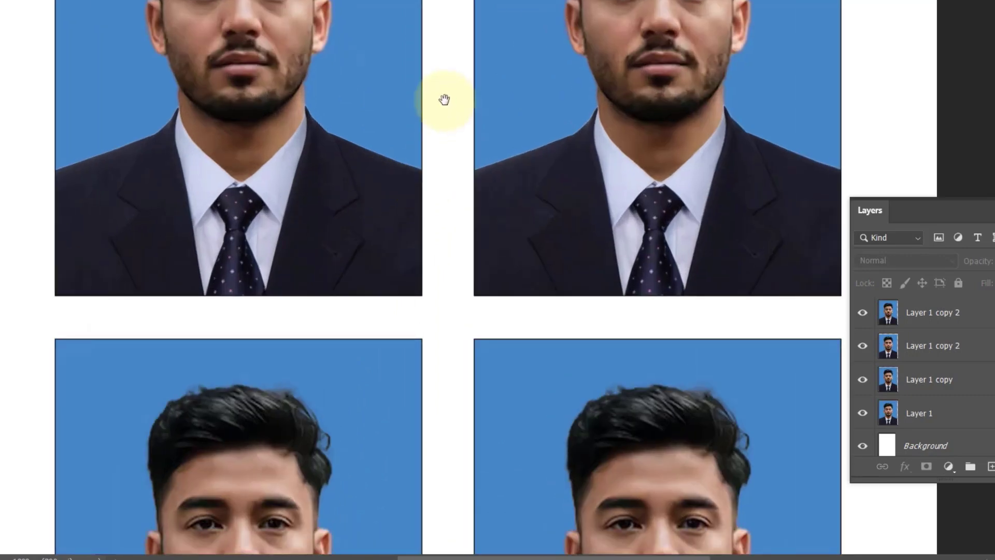
pyautogui.moveTo(444, 100); pyautogui.dragTo(440, 234)
pyautogui.scroll(1, 442, 240)
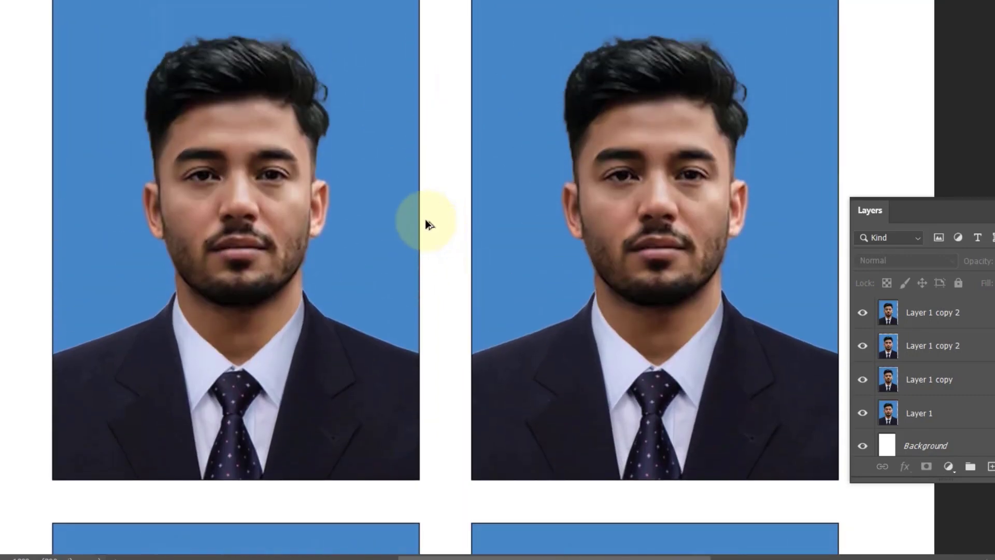
pyautogui.scroll(-1, 426, 223)
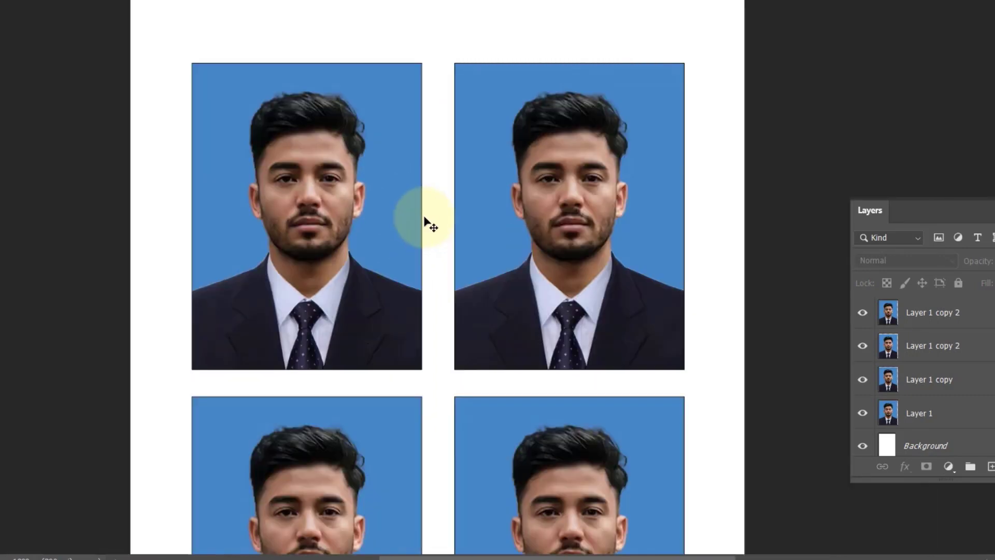
pyautogui.scroll(-1, 423, 220)
pyautogui.scroll(-1, 424, 219)
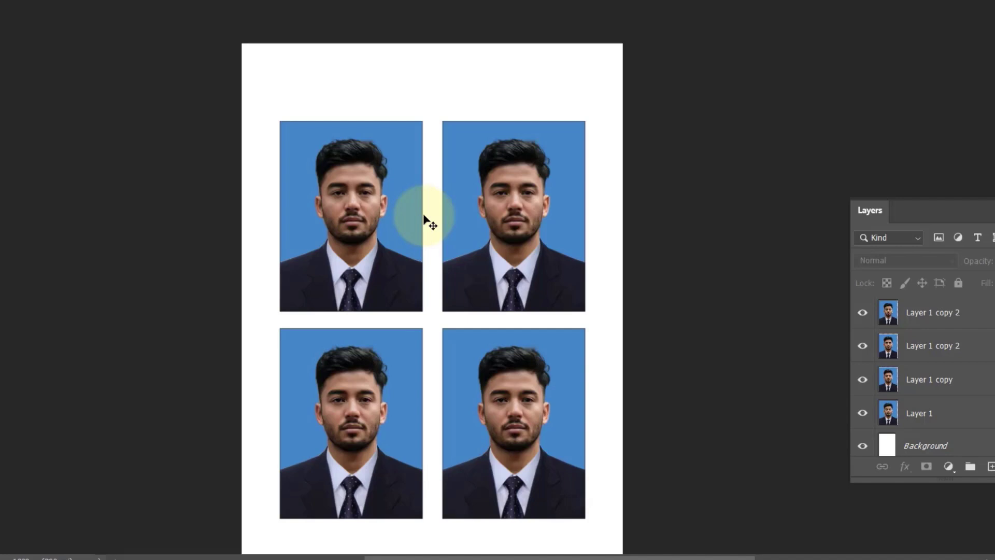